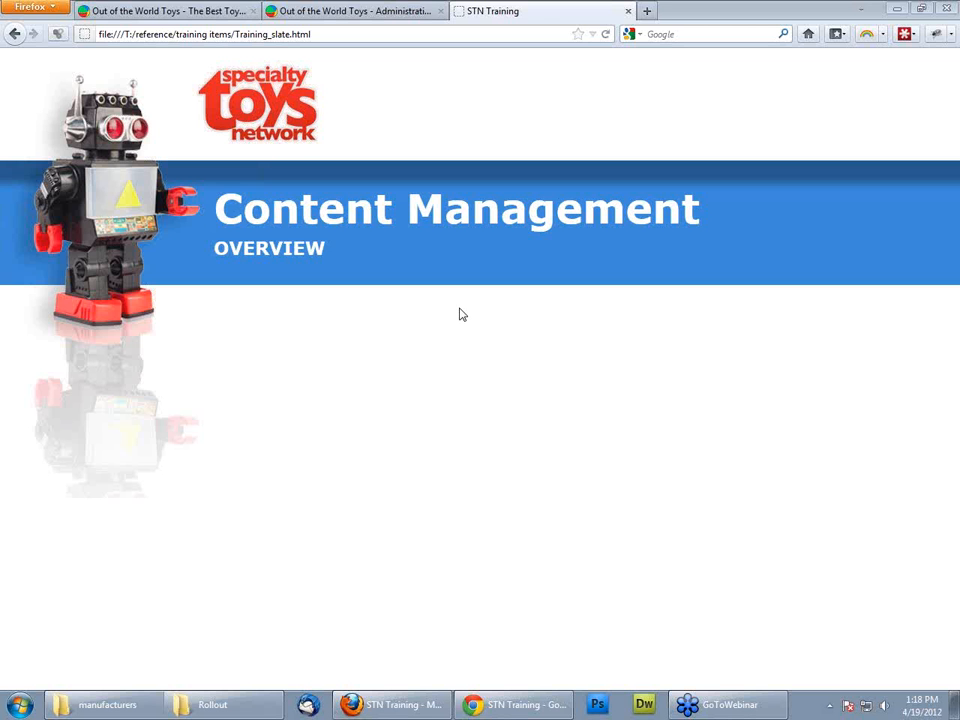
Step: Switch to the Out of the World Toys storefront and look over its home page from banner to welcome text
{"action": "left_click", "coordinate": [184, 15]}
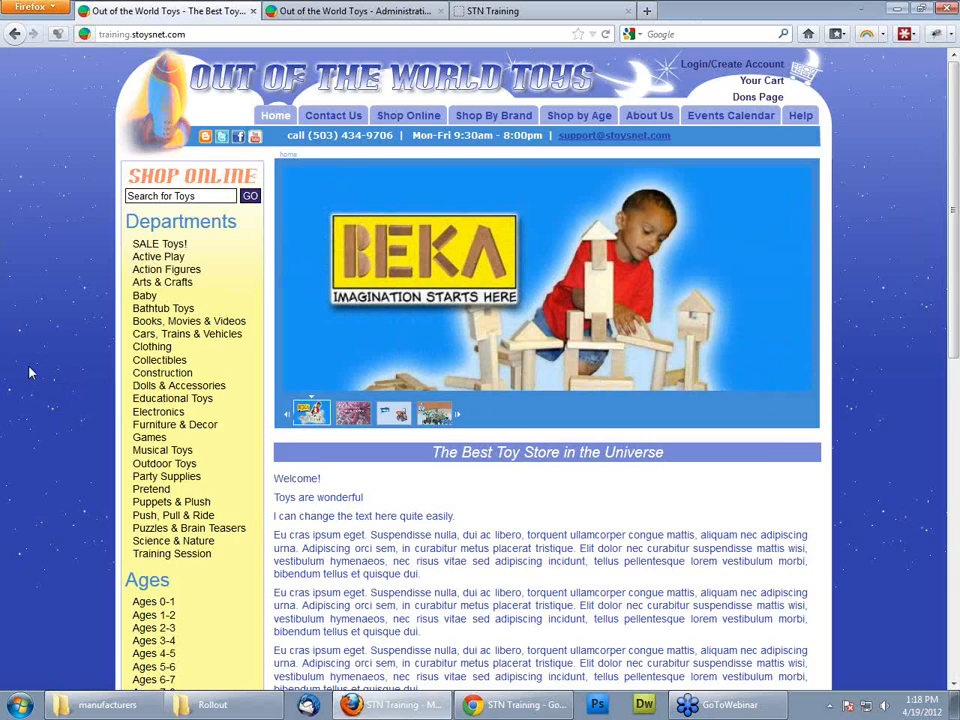
{"action": "scroll", "coordinate": [30, 374], "scroll_direction": "down", "scroll_amount": 3}
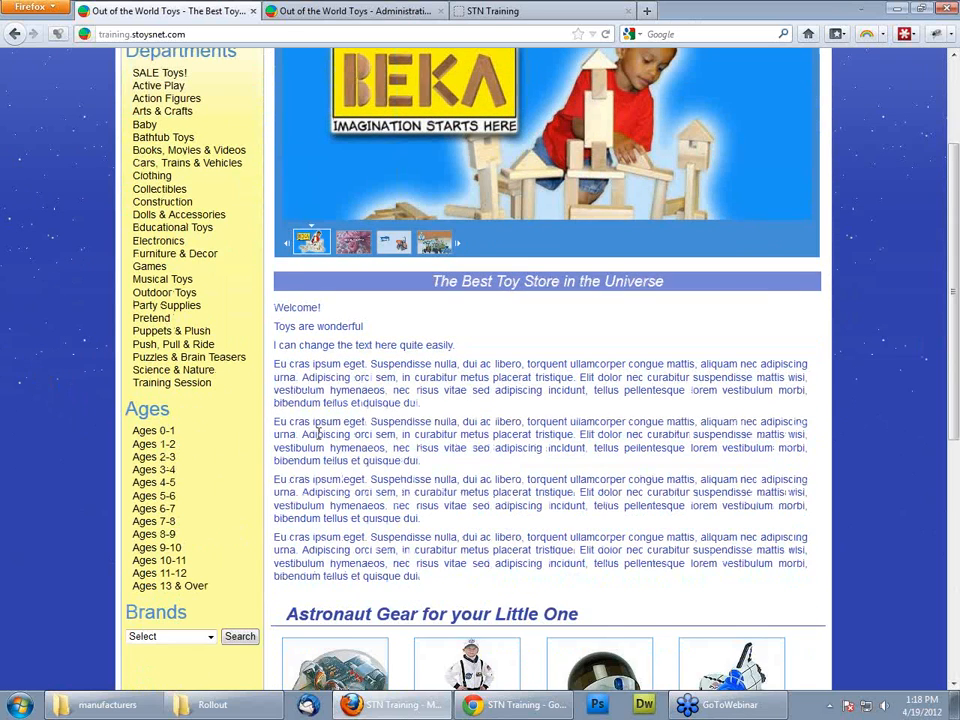
{"action": "scroll", "coordinate": [318, 432], "scroll_direction": "up", "scroll_amount": 3}
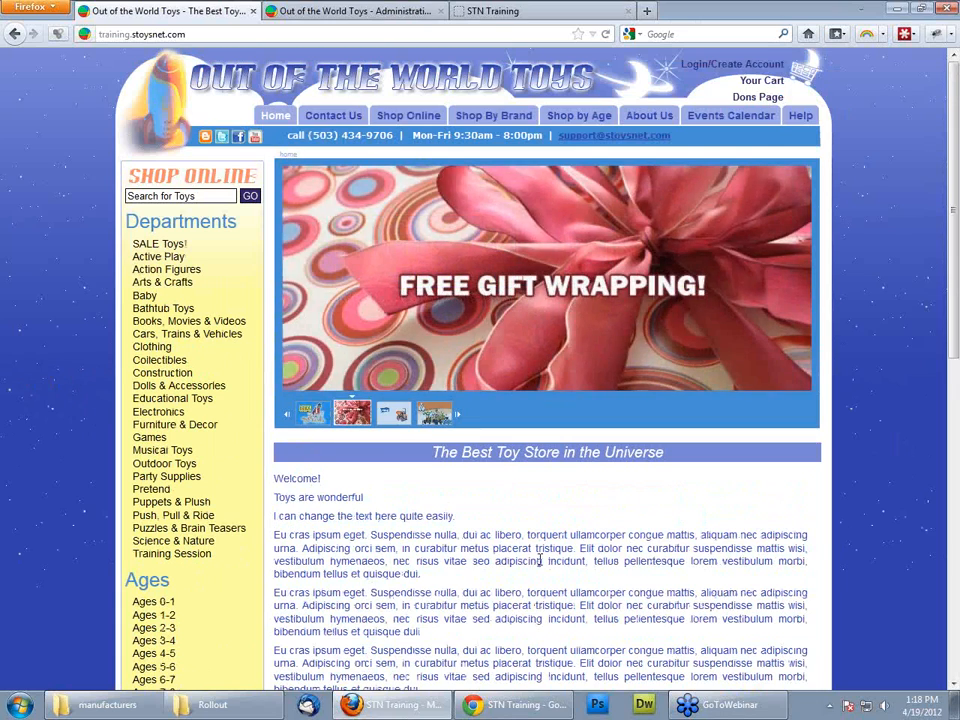
{"action": "scroll", "coordinate": [541, 561], "scroll_direction": "down", "scroll_amount": 4}
{"action": "scroll", "coordinate": [377, 327], "scroll_direction": "up", "scroll_amount": 4}
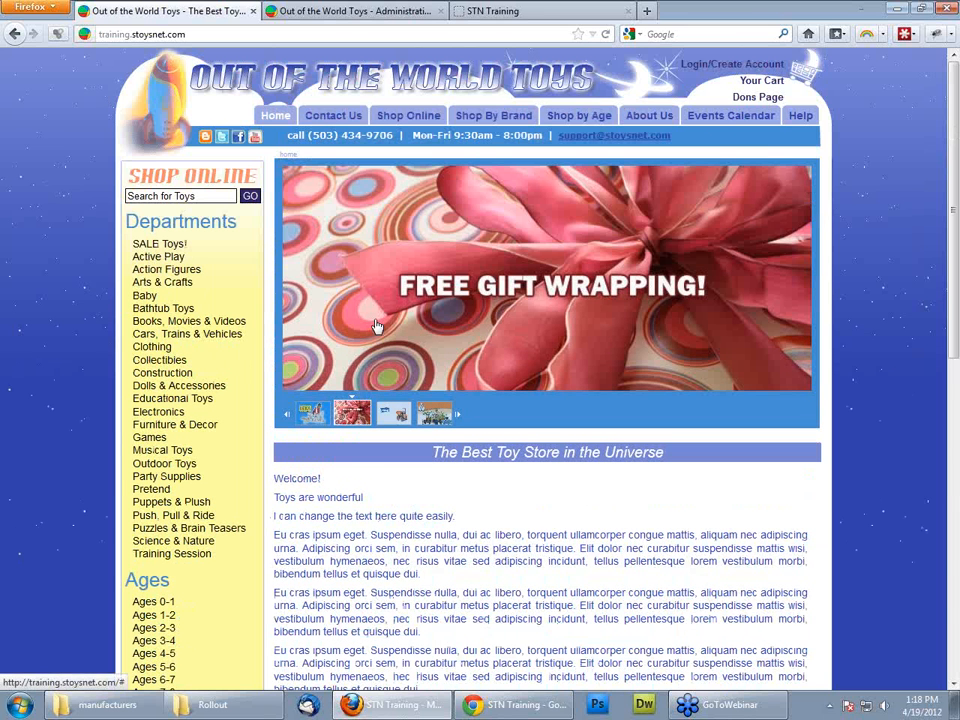
Step: View the storefront's About Us, Contact Us and Help pages as examples of content pages
{"action": "left_click", "coordinate": [658, 118]}
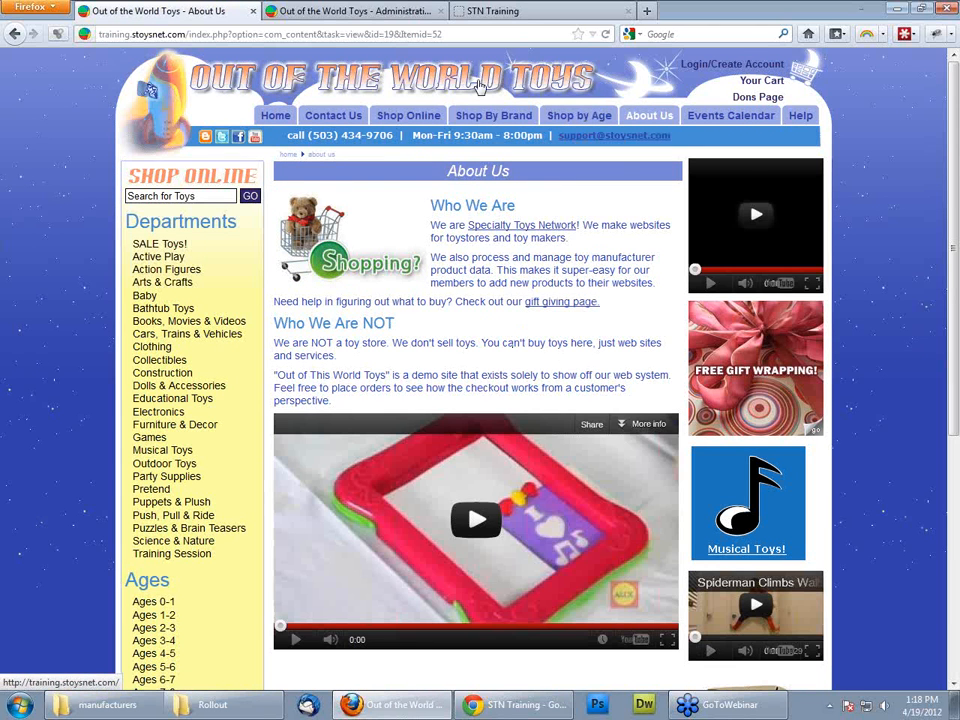
{"action": "left_click", "coordinate": [323, 119]}
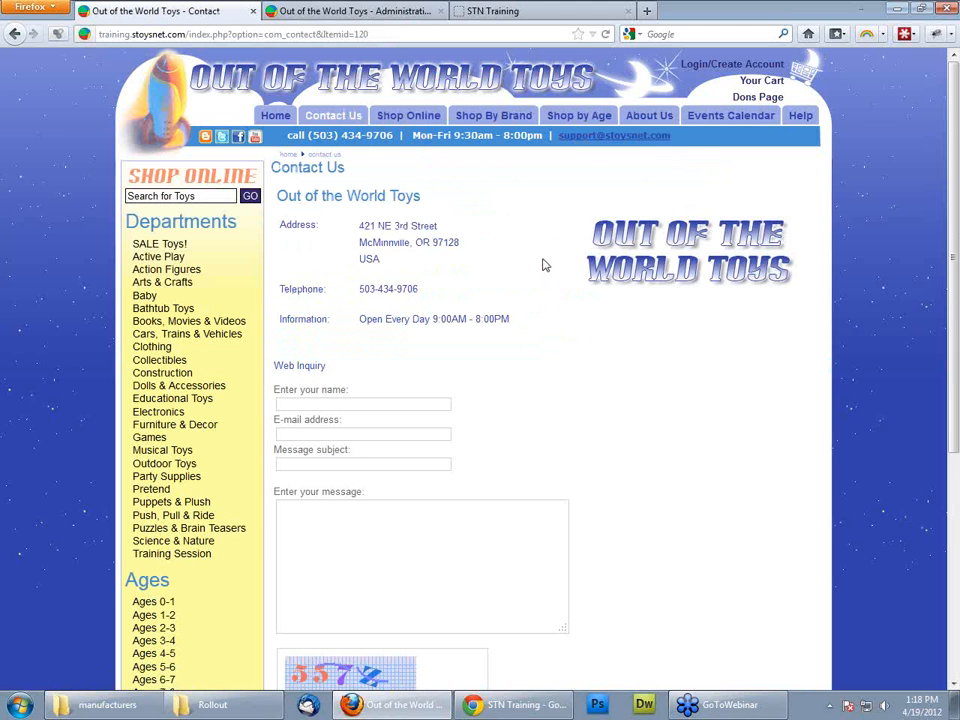
{"action": "left_click", "coordinate": [800, 117]}
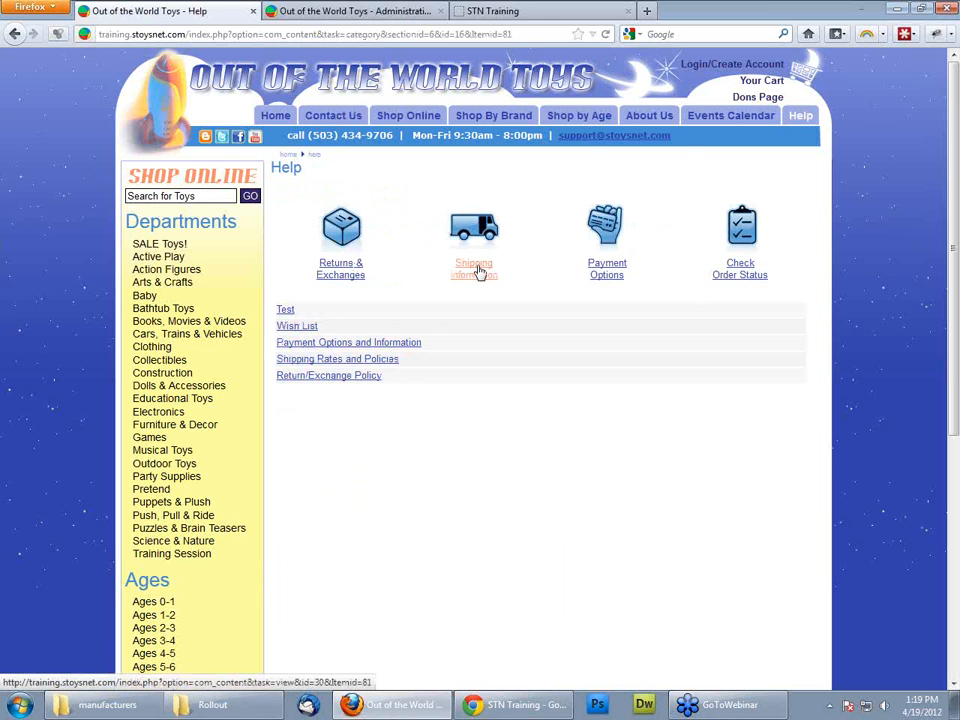
{"action": "mouse_move", "coordinate": [648, 116]}
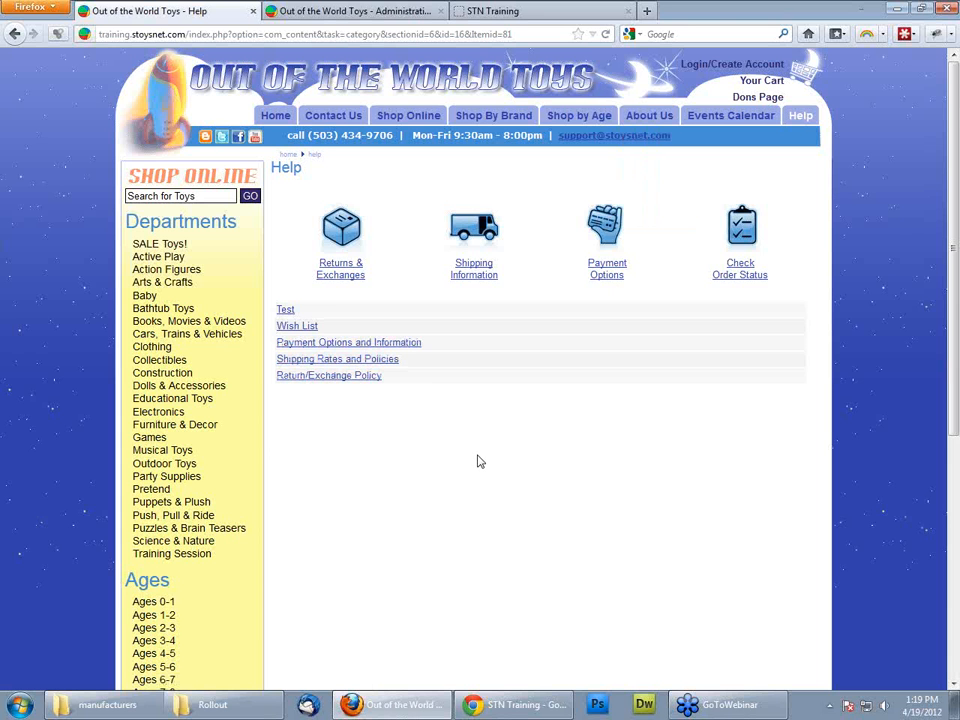
Step: Return to the storefront's home page and examine its banner, welcome text, featured astronaut products and brand logos
{"action": "left_click", "coordinate": [281, 119]}
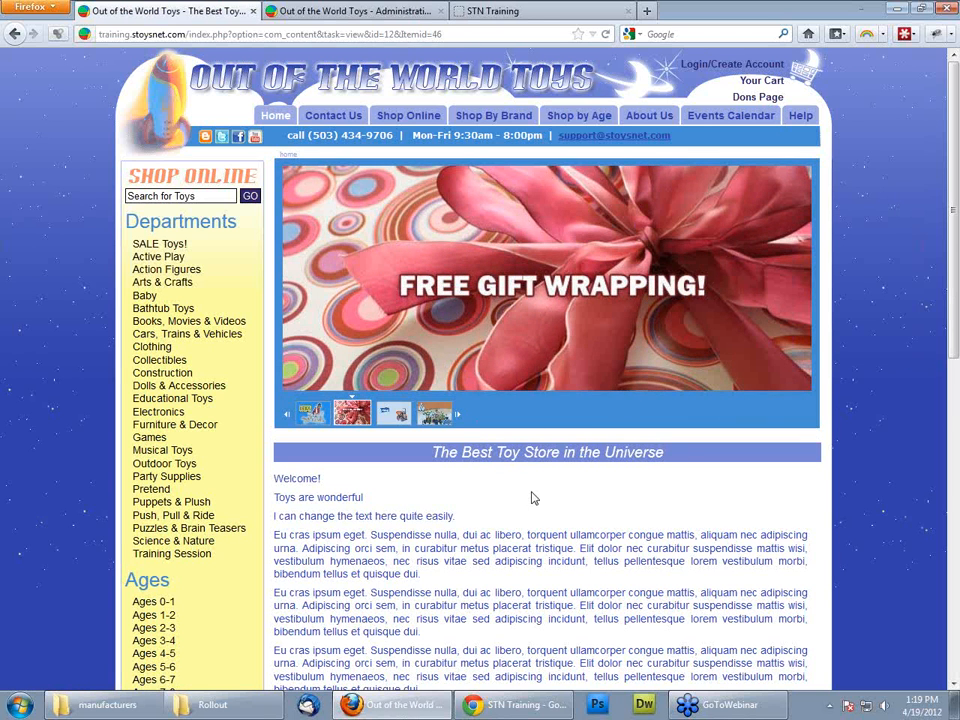
{"action": "scroll", "coordinate": [533, 501], "scroll_direction": "down", "scroll_amount": 5}
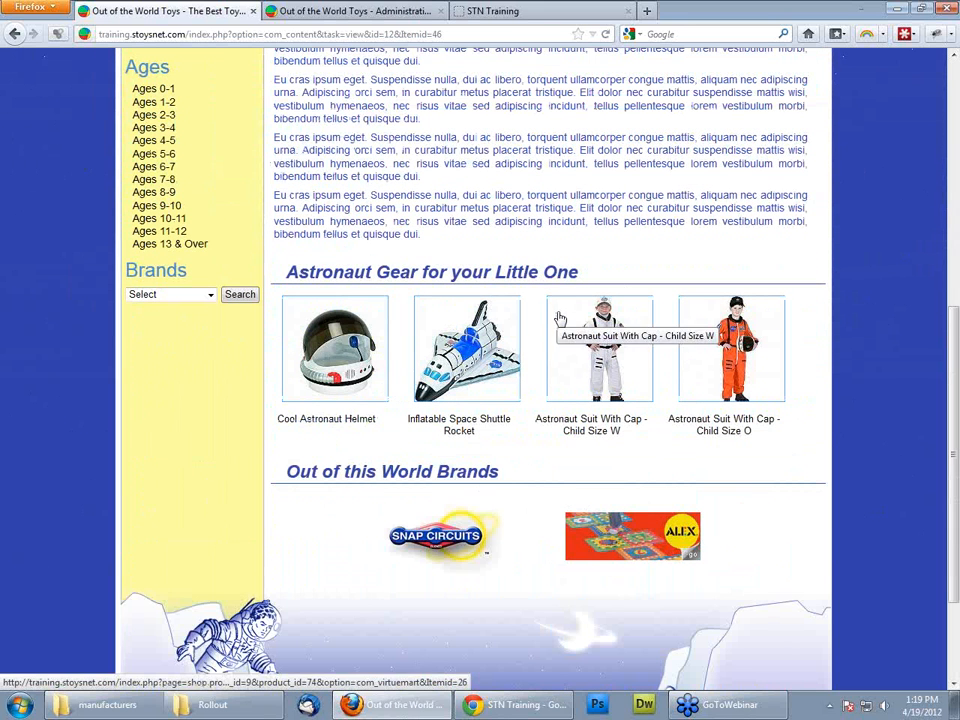
{"action": "scroll", "coordinate": [612, 272], "scroll_direction": "up", "scroll_amount": 5}
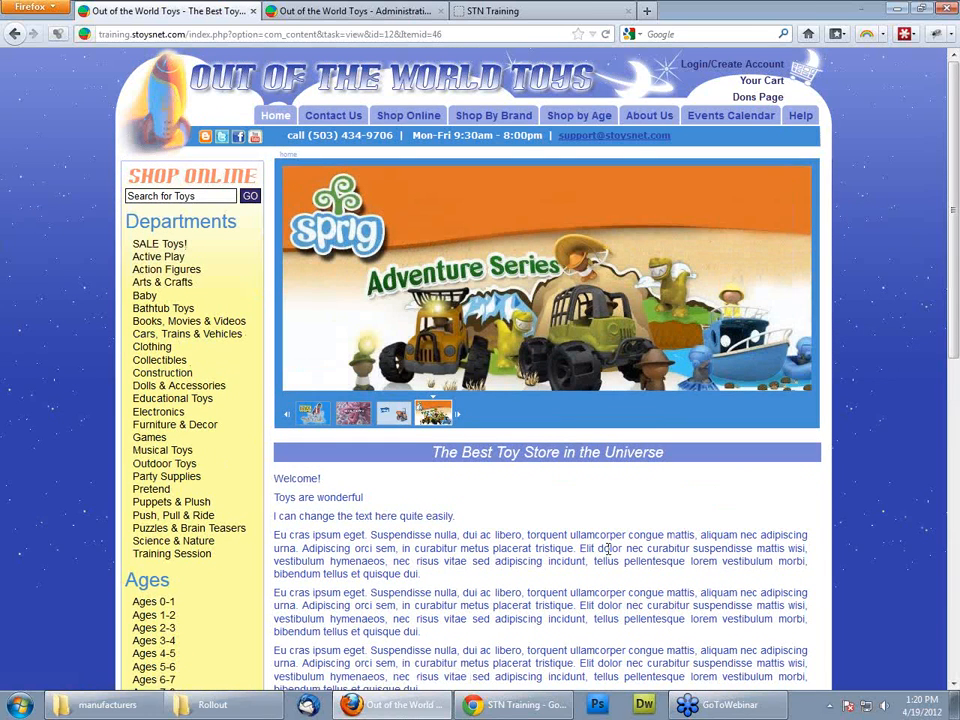
{"action": "left_click_drag", "start_coordinate": [390, 534], "coordinate": [439, 546]}
{"action": "left_click", "coordinate": [443, 566]}
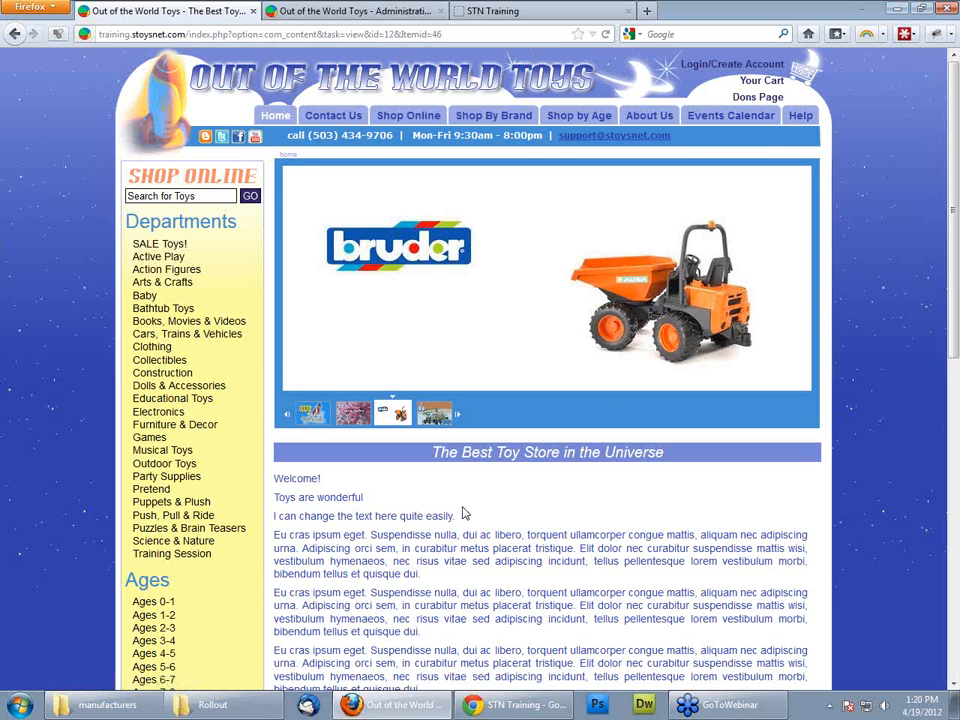
{"action": "scroll", "coordinate": [463, 514], "scroll_direction": "down", "scroll_amount": 5}
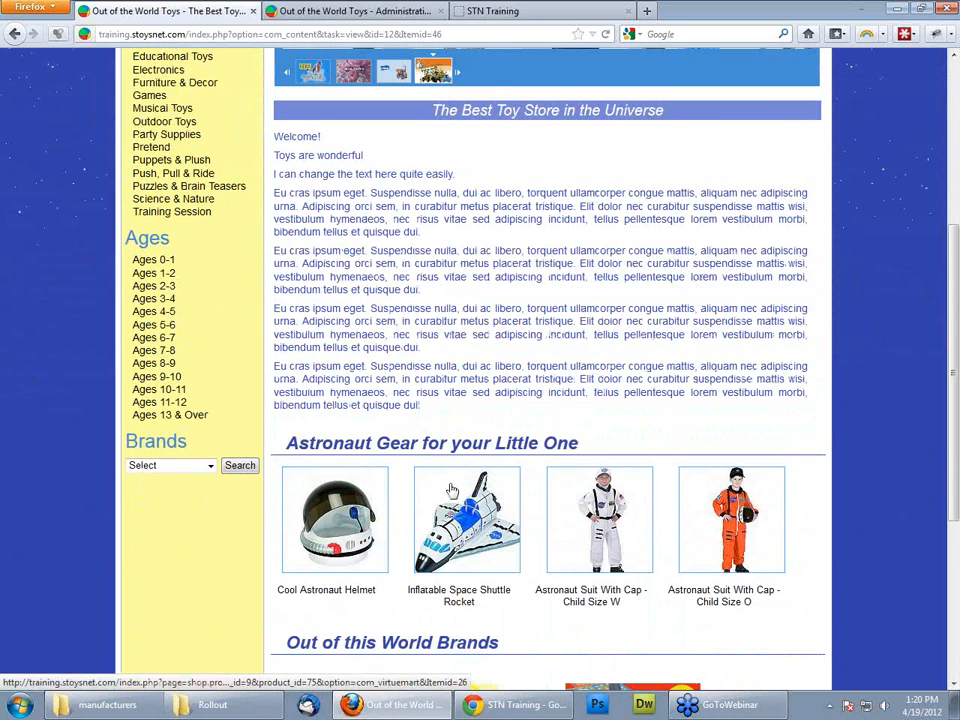
{"action": "scroll", "coordinate": [449, 490], "scroll_direction": "down", "scroll_amount": 3}
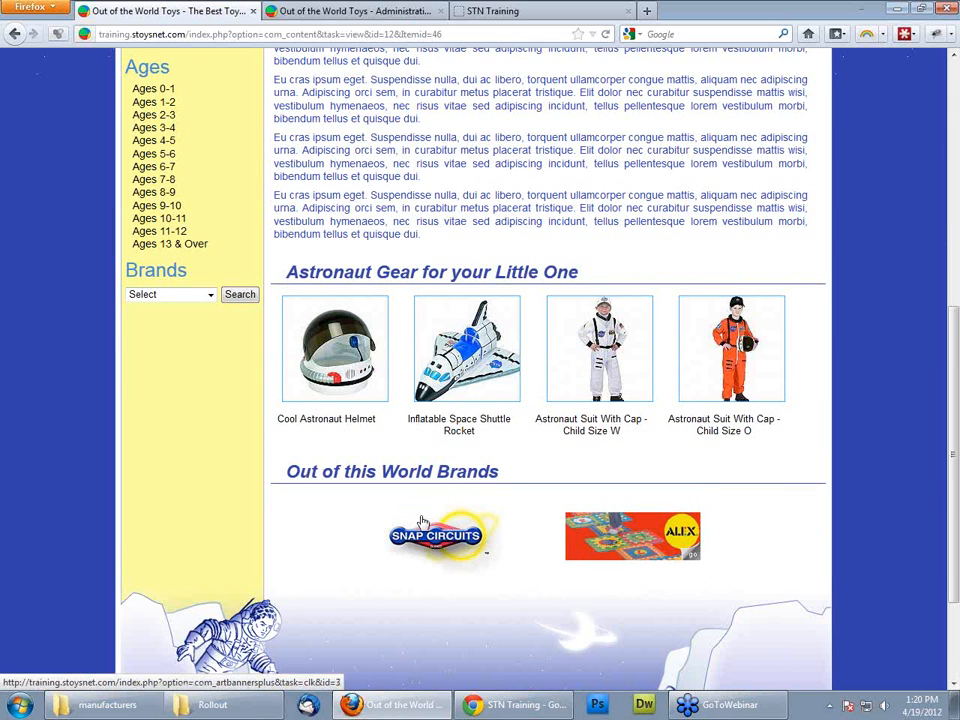
{"action": "scroll", "coordinate": [500, 520], "scroll_direction": "up", "scroll_amount": 10}
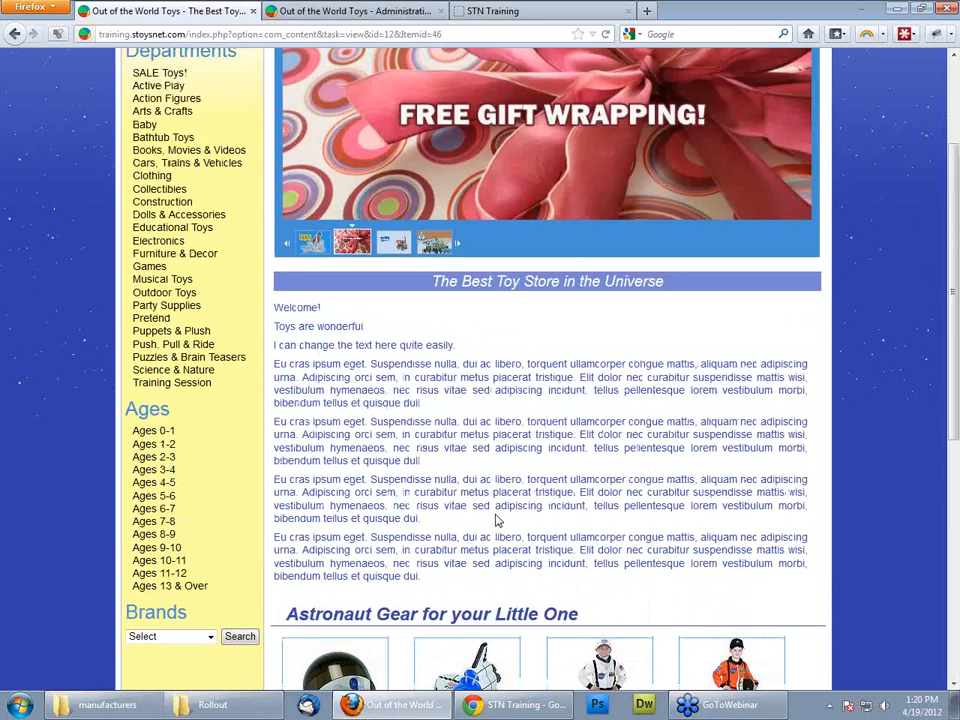
{"action": "scroll", "coordinate": [481, 534], "scroll_direction": "down", "scroll_amount": 2}
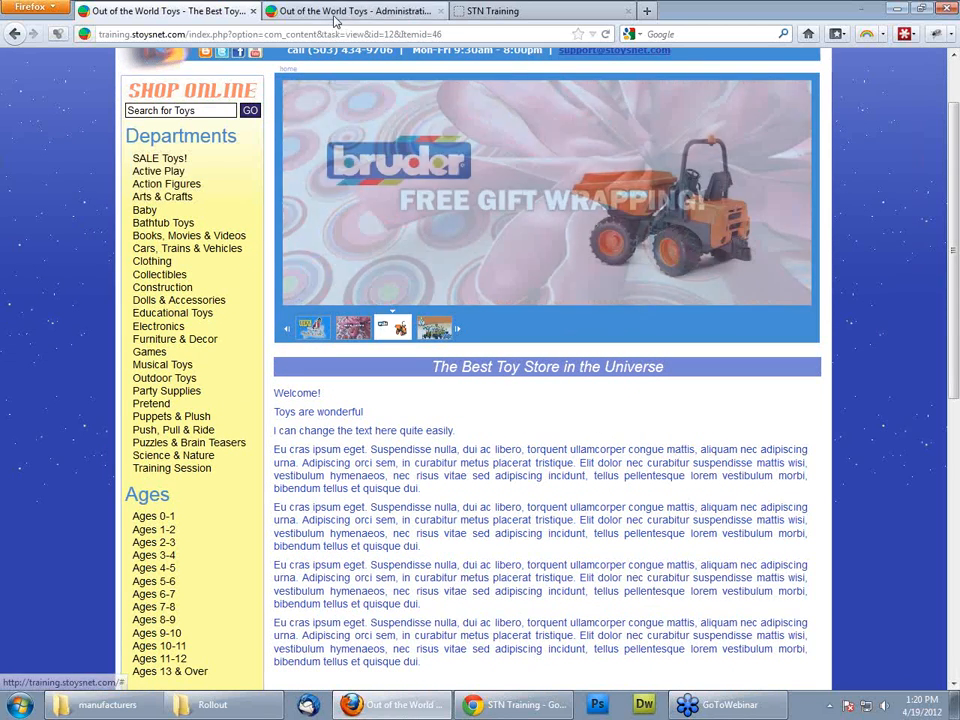
Step: In the site administration, open the Static Content Manager and edit the item "The Best Toy Store in the Universe (Home Page)"
{"action": "left_click", "coordinate": [336, 14]}
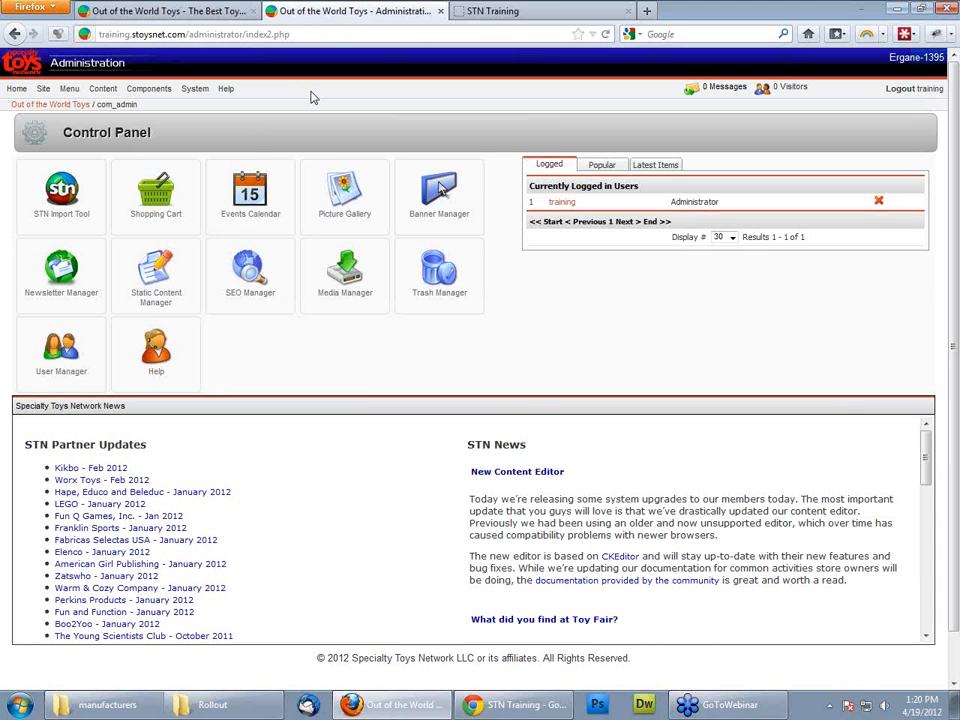
{"action": "left_click", "coordinate": [102, 89]}
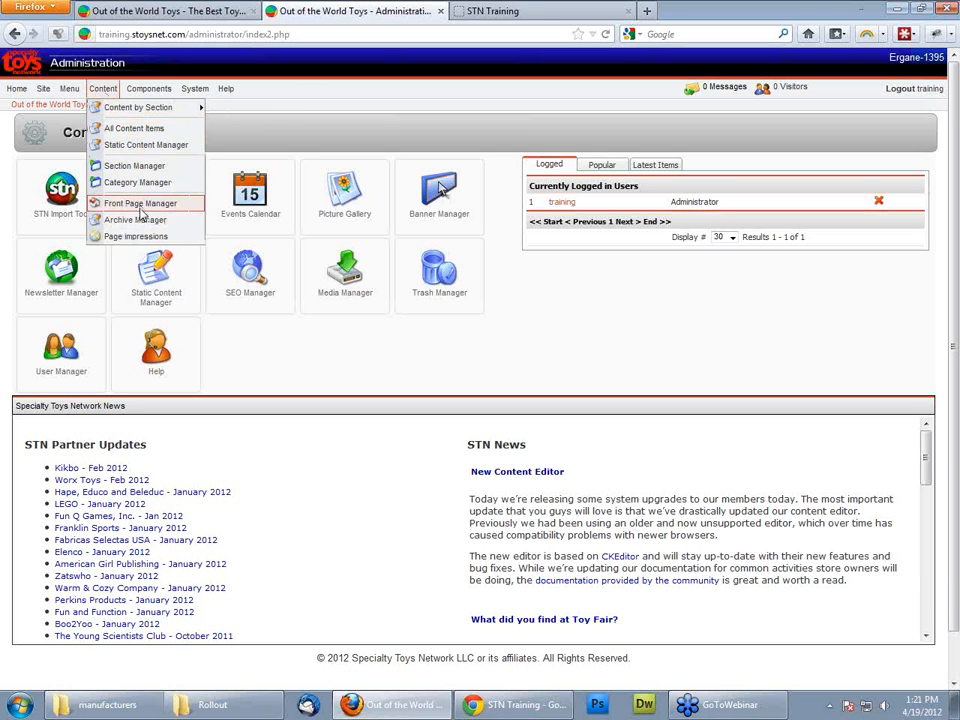
{"action": "mouse_move", "coordinate": [133, 116]}
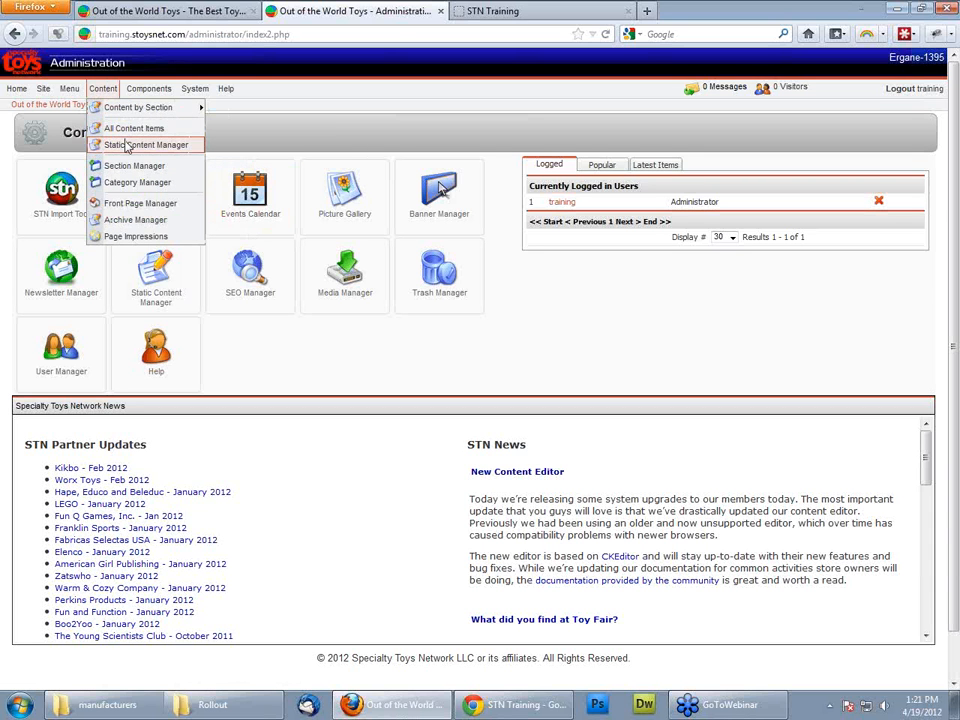
{"action": "left_click", "coordinate": [128, 147]}
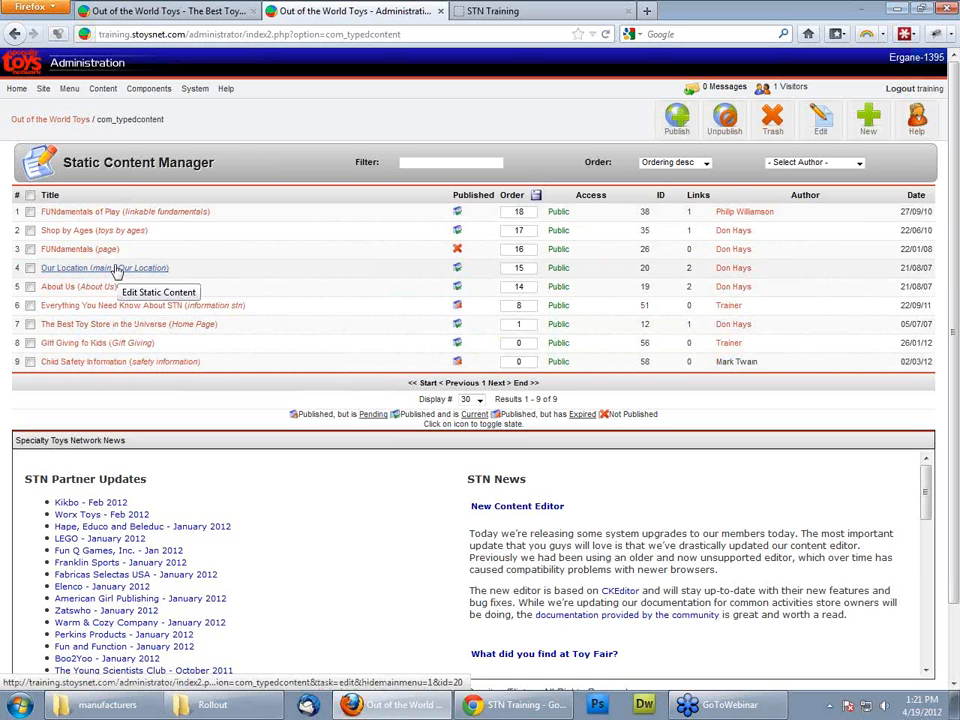
{"action": "left_click", "coordinate": [124, 326]}
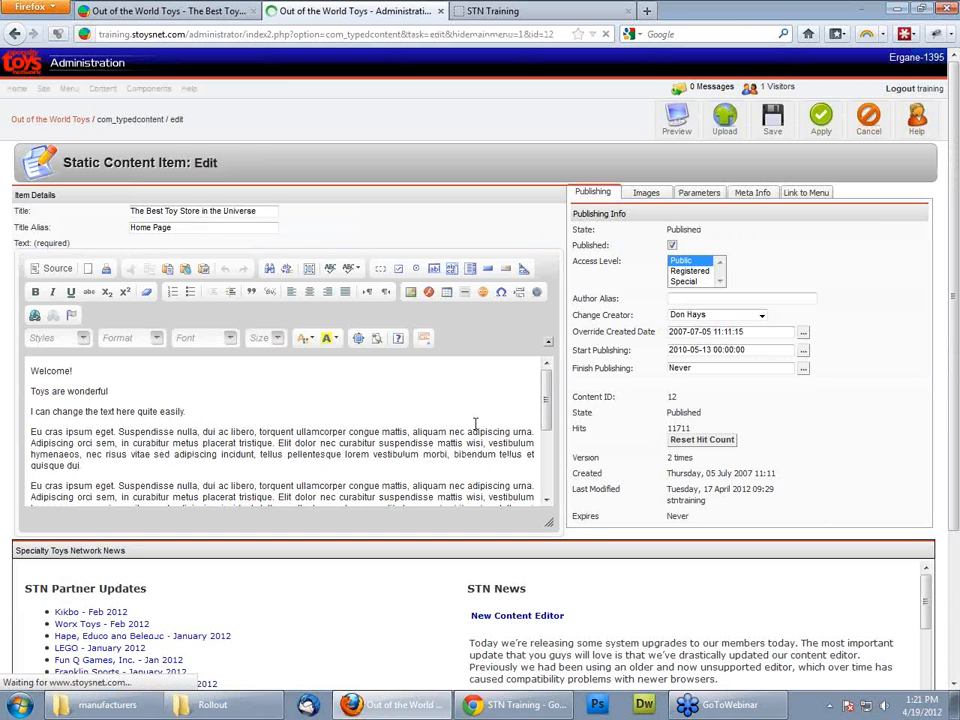
Step: Compare the item's body text in the editor with the text on the storefront's home page
{"action": "left_click", "coordinate": [246, 413]}
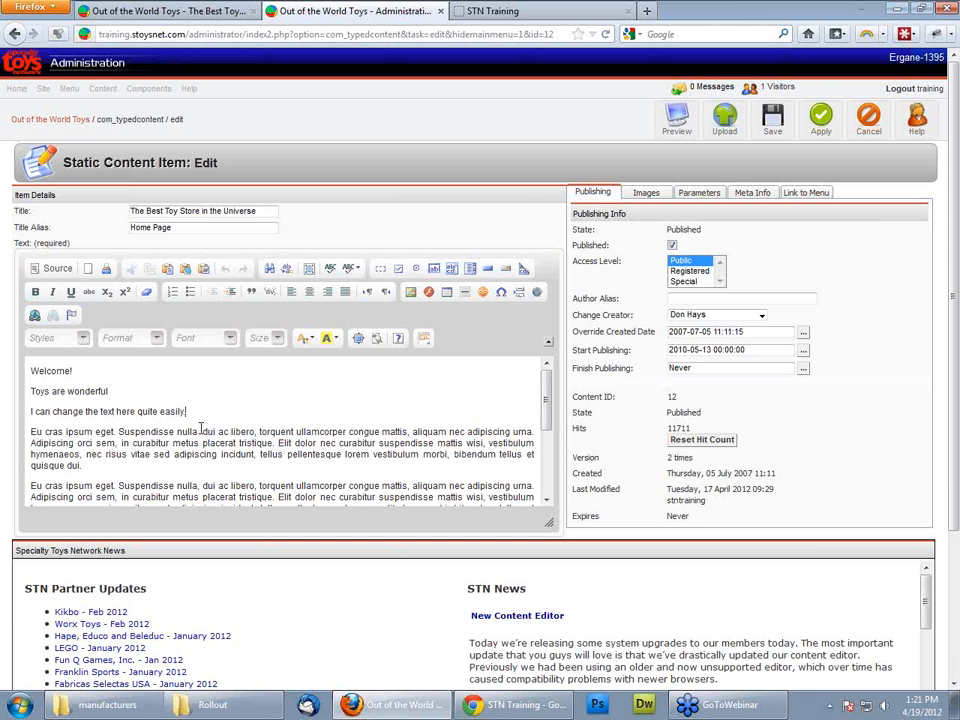
{"action": "scroll", "coordinate": [213, 410], "scroll_direction": "down", "scroll_amount": 3}
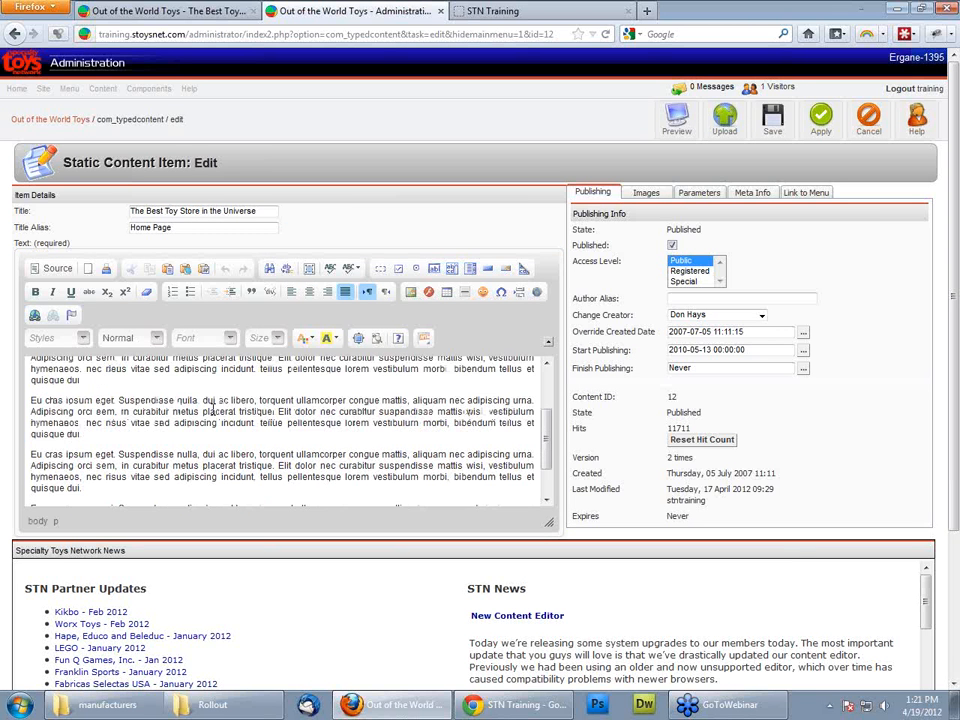
{"action": "scroll", "coordinate": [215, 410], "scroll_direction": "up", "scroll_amount": 3}
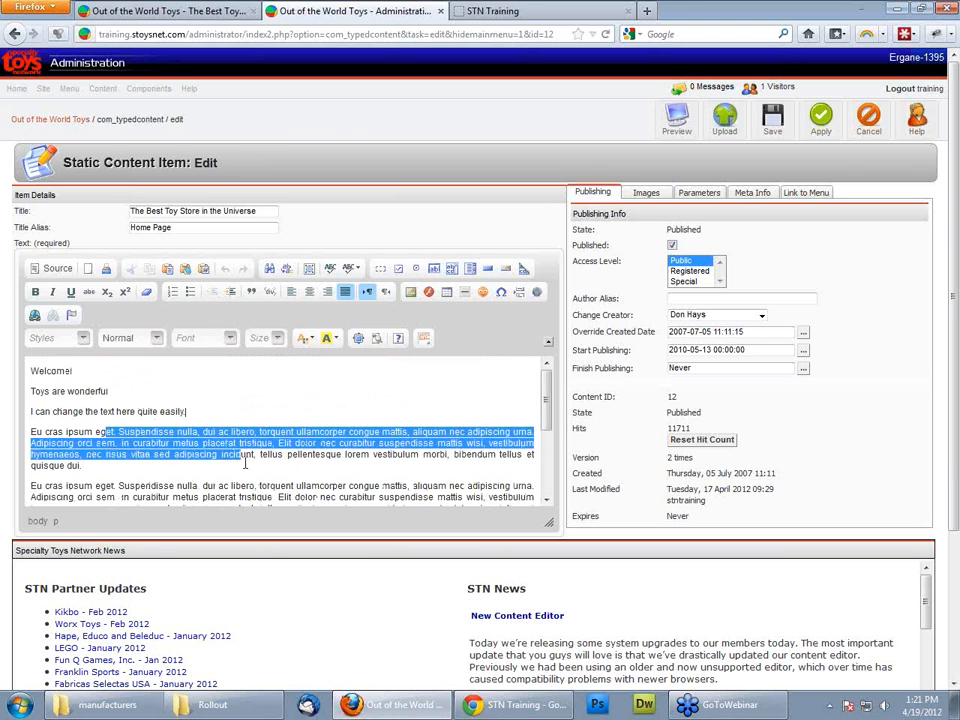
{"action": "left_click", "coordinate": [205, 20]}
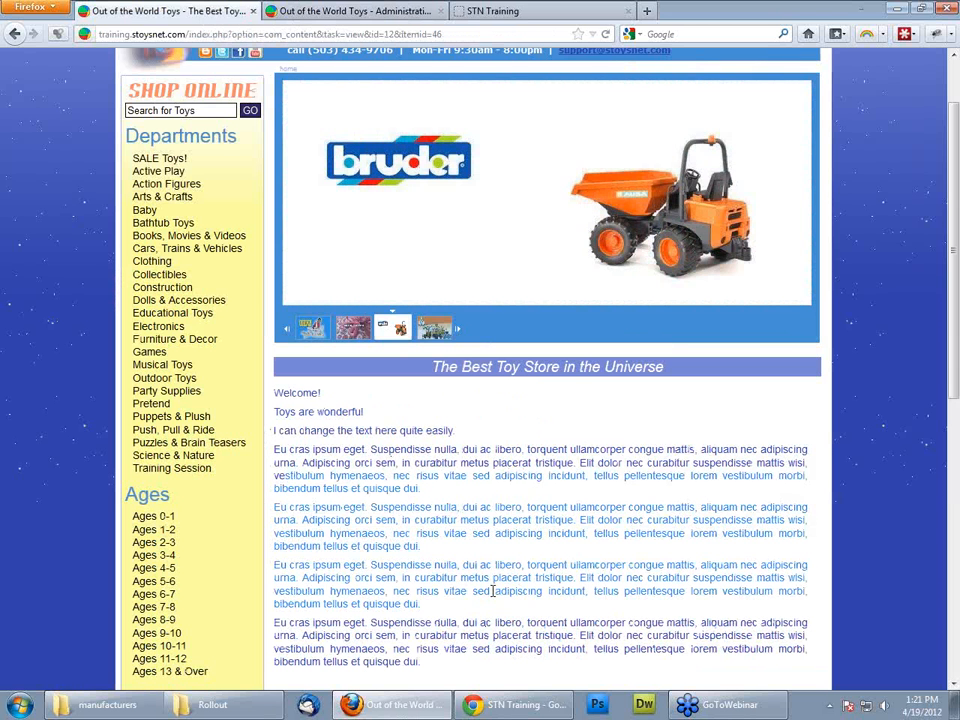
{"action": "left_click", "coordinate": [344, 12]}
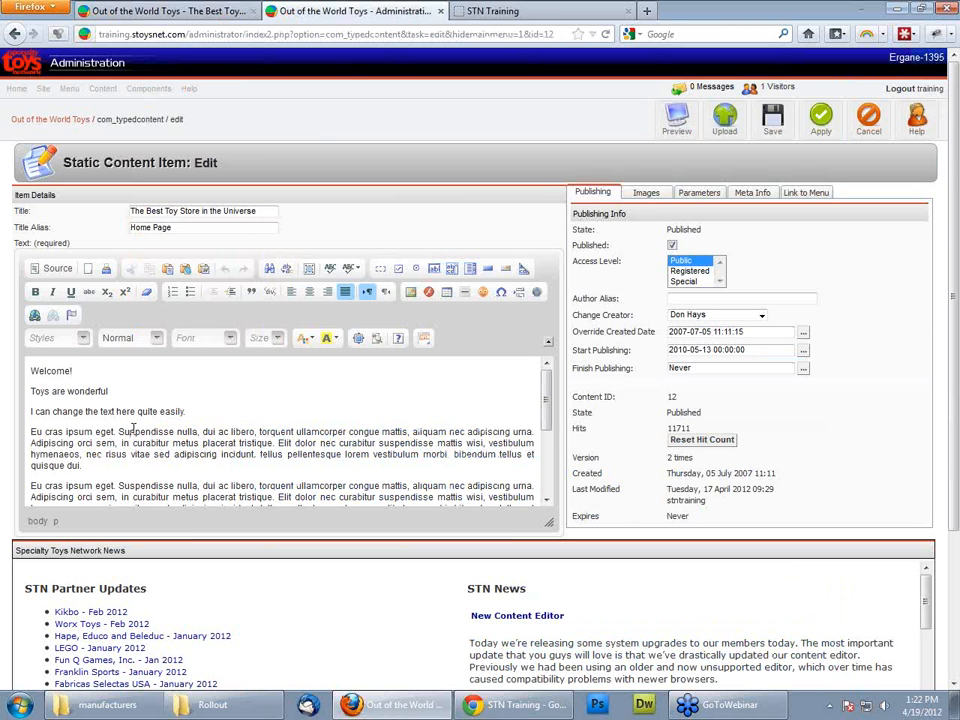
Step: Replace the first "Eu cras ipsum eget" paragraph with "This is new text that I changed!!!" and save the content item
{"action": "triple_click", "coordinate": [87, 465]}
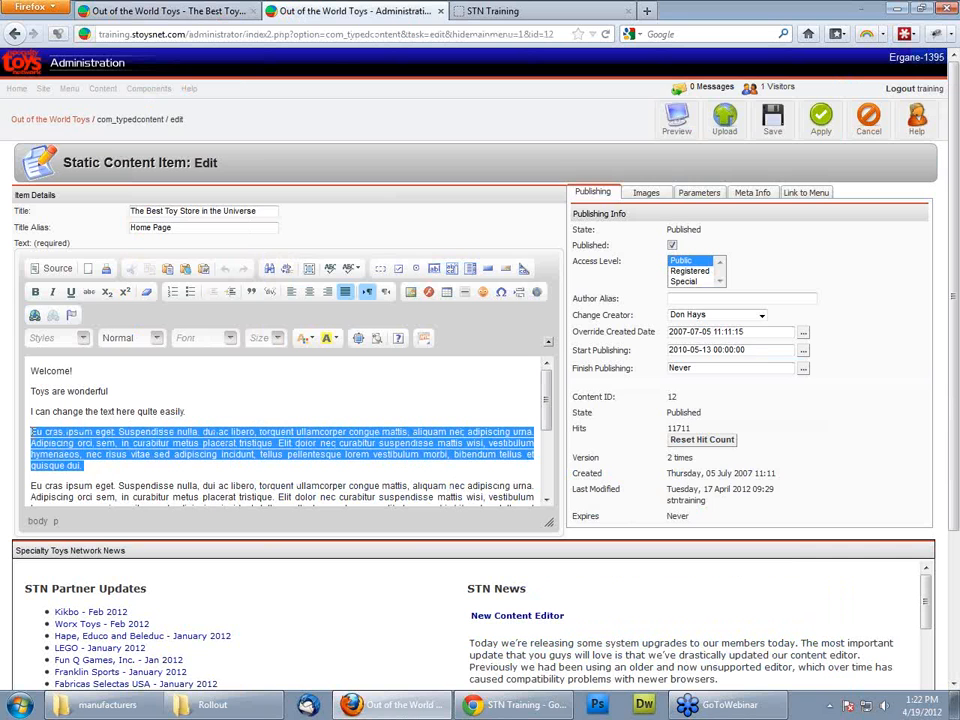
{"action": "type", "text": "Th"}
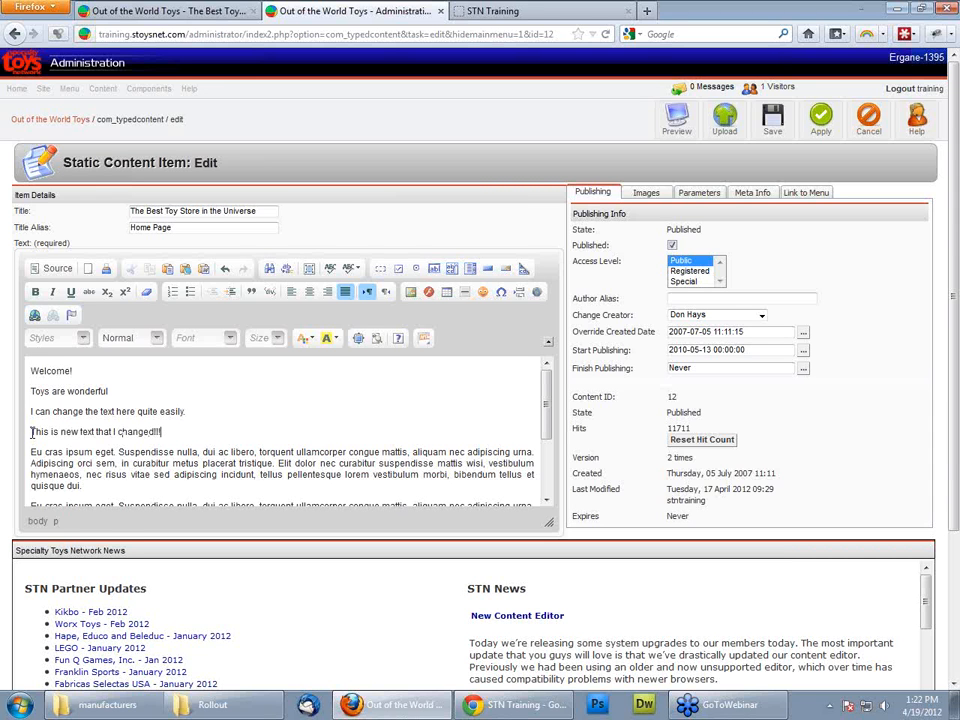
{"action": "left_click", "coordinate": [773, 120]}
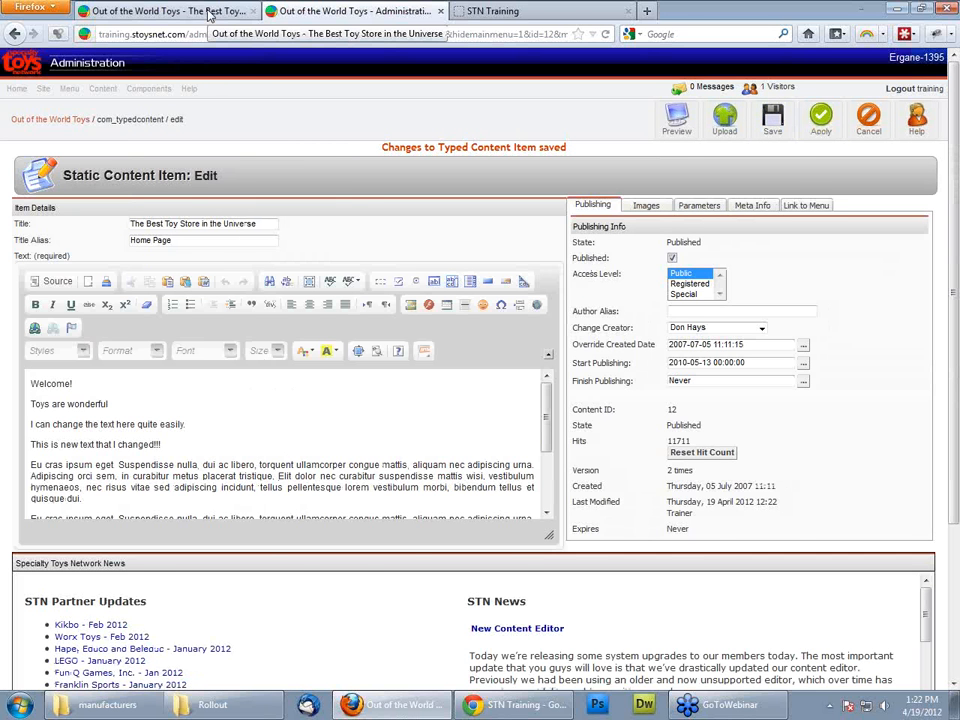
Step: Reload the storefront's home page and check the edited paragraph in the welcome text
{"action": "left_click", "coordinate": [168, 11]}
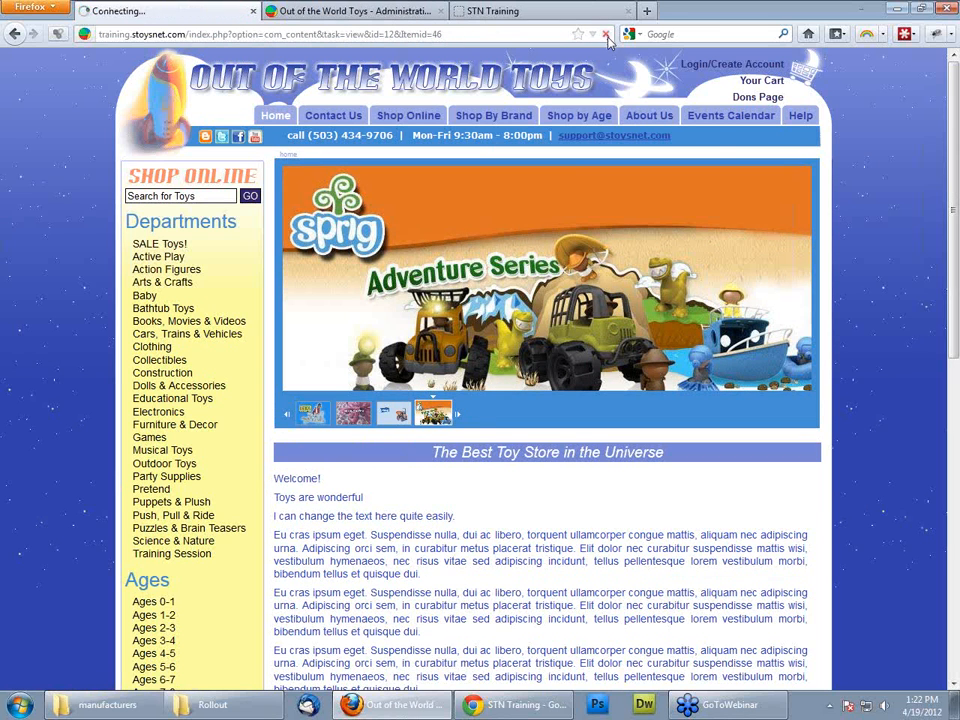
{"action": "left_click", "coordinate": [606, 36]}
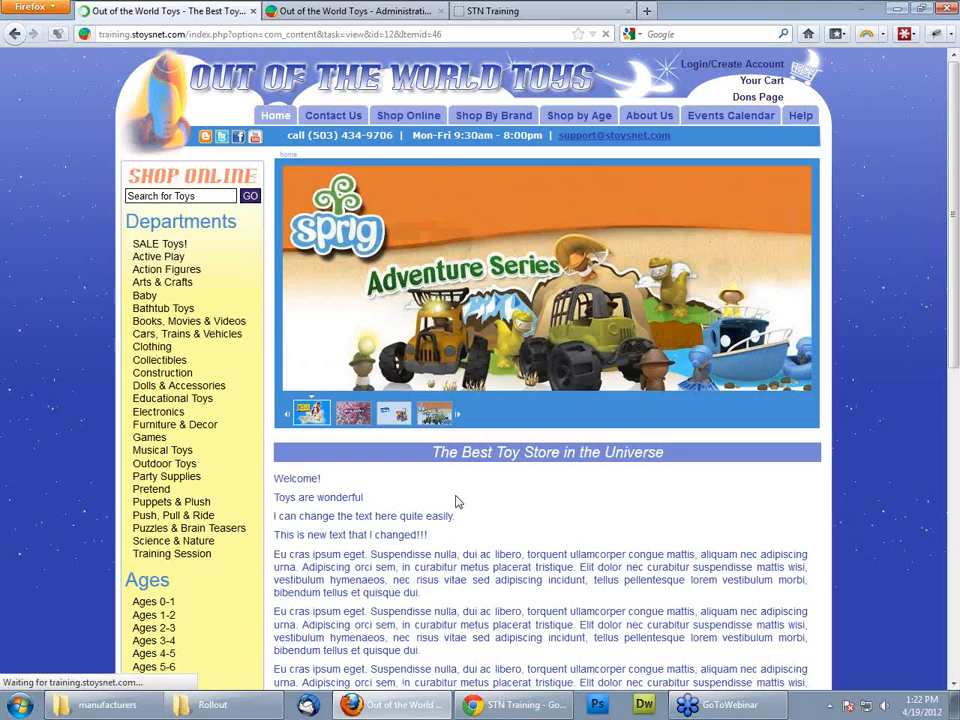
{"action": "scroll", "coordinate": [280, 380], "scroll_direction": "down", "scroll_amount": 3}
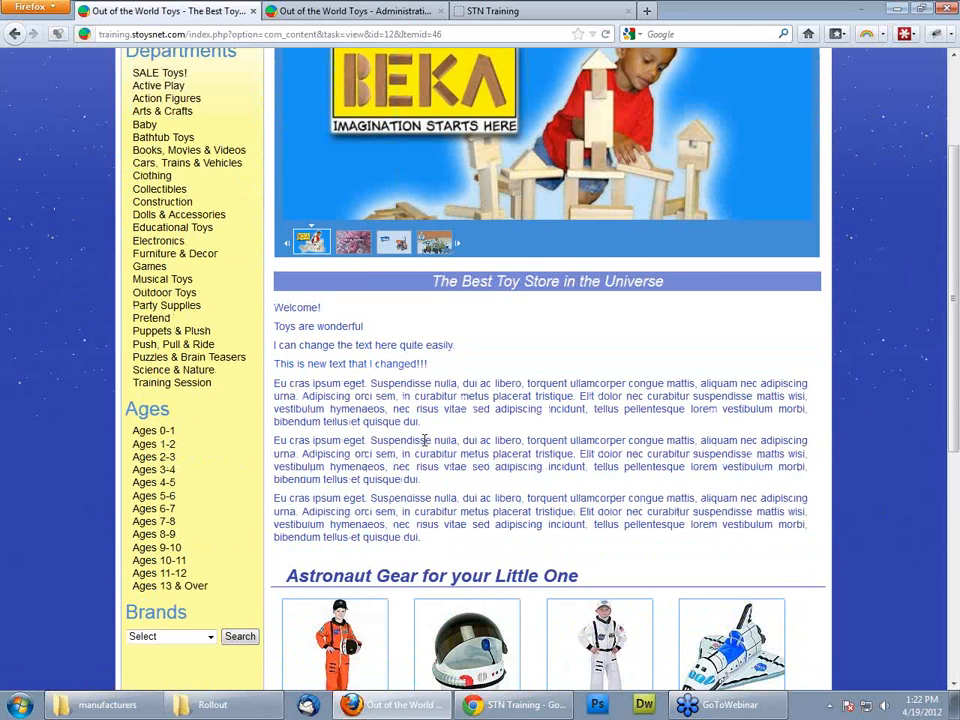
{"action": "scroll", "coordinate": [424, 440], "scroll_direction": "up", "scroll_amount": 3}
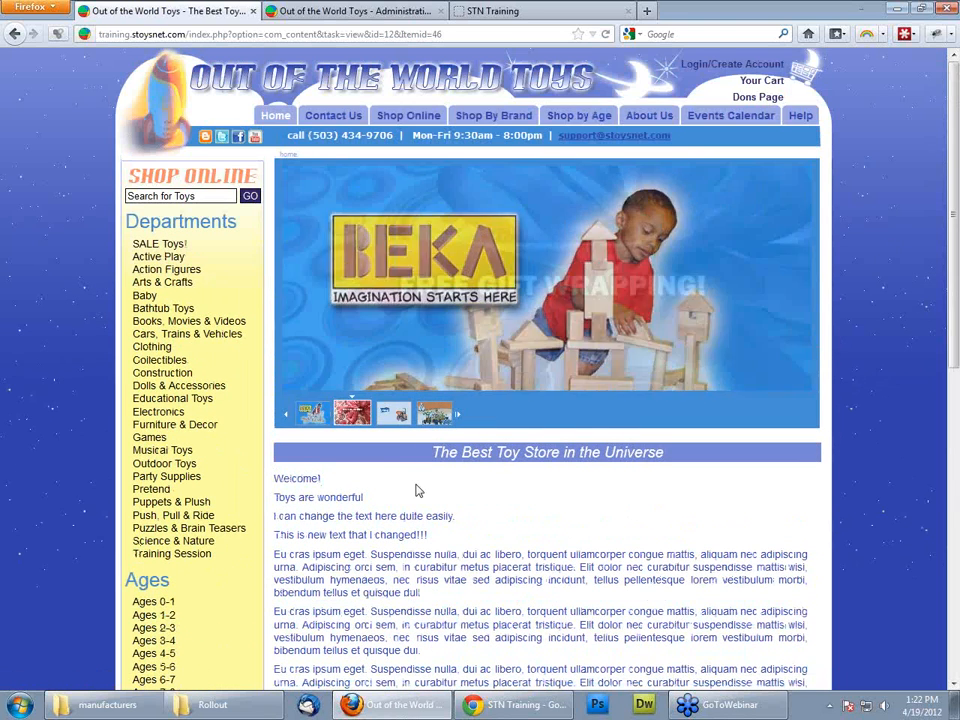
{"action": "scroll", "coordinate": [556, 533], "scroll_direction": "down", "scroll_amount": 2}
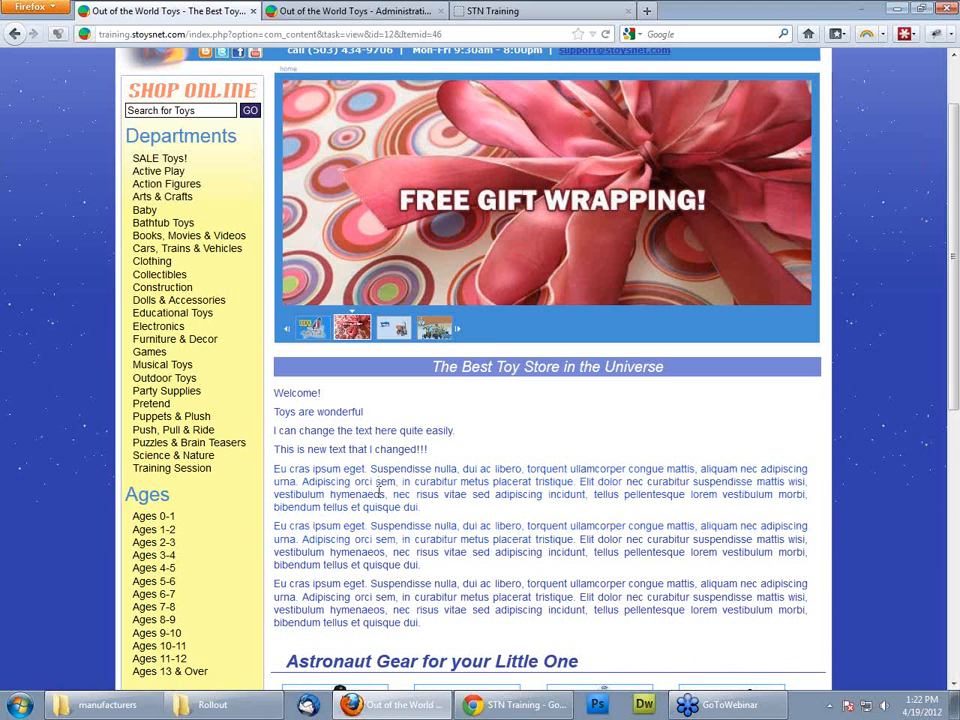
{"action": "scroll", "coordinate": [428, 474], "scroll_direction": "up", "scroll_amount": 2}
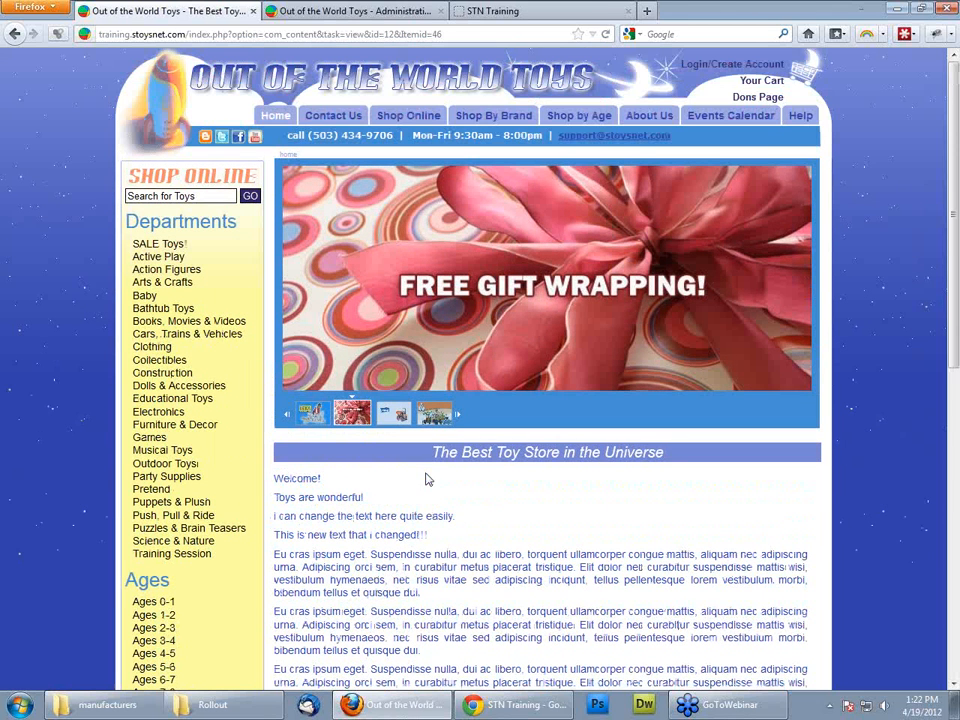
Step: Return to the administration area, cancel out of the home page item's editor, and open the list of all content items
{"action": "left_click", "coordinate": [392, 14]}
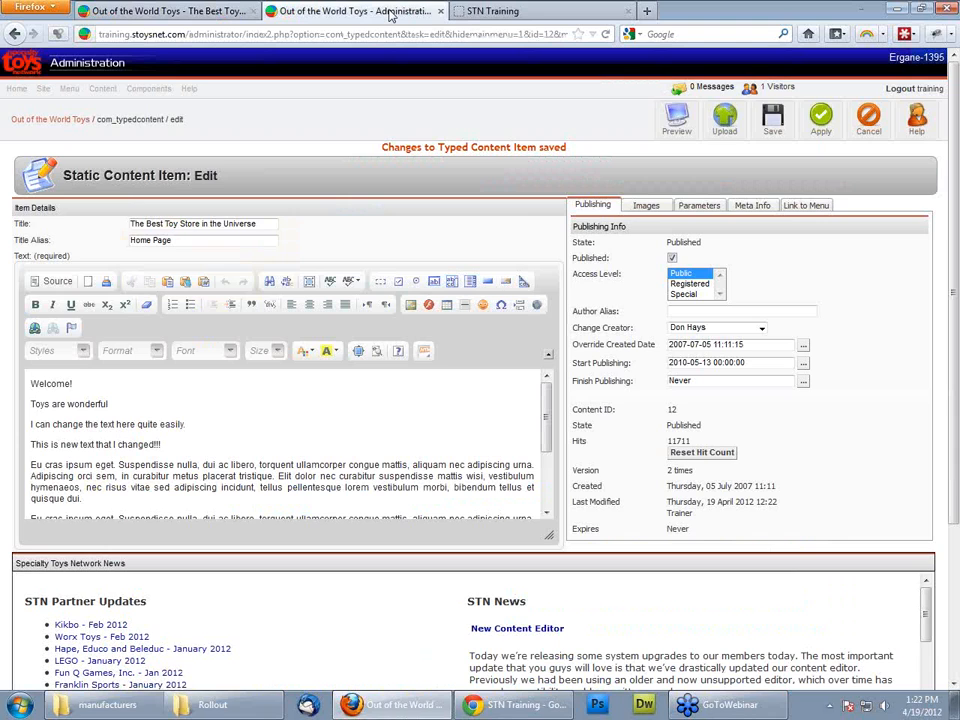
{"action": "left_click", "coordinate": [866, 124]}
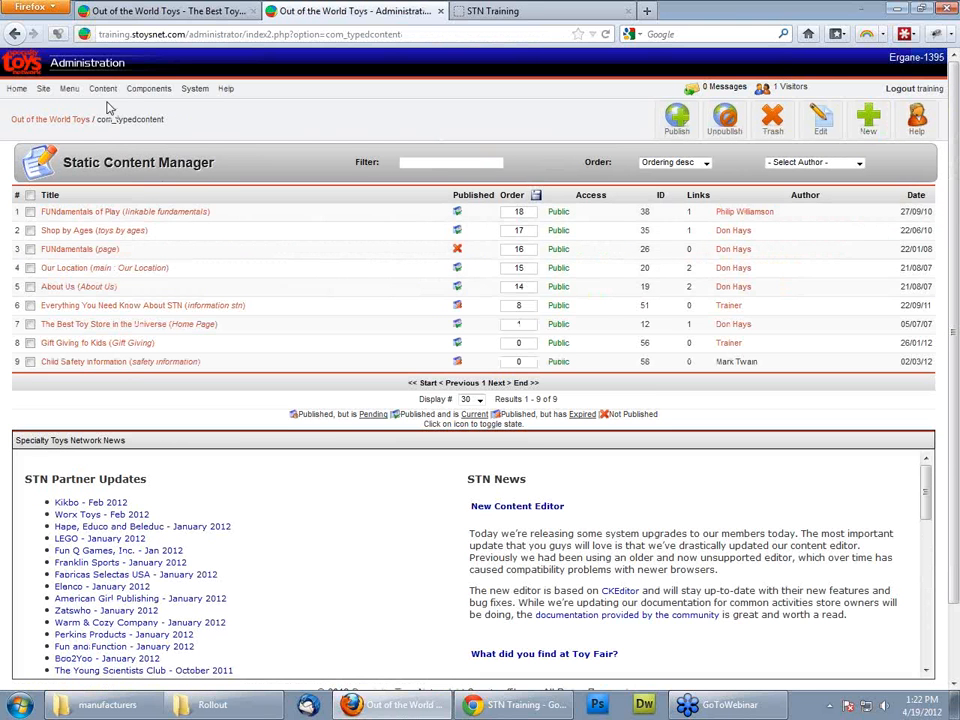
{"action": "mouse_move", "coordinate": [104, 90]}
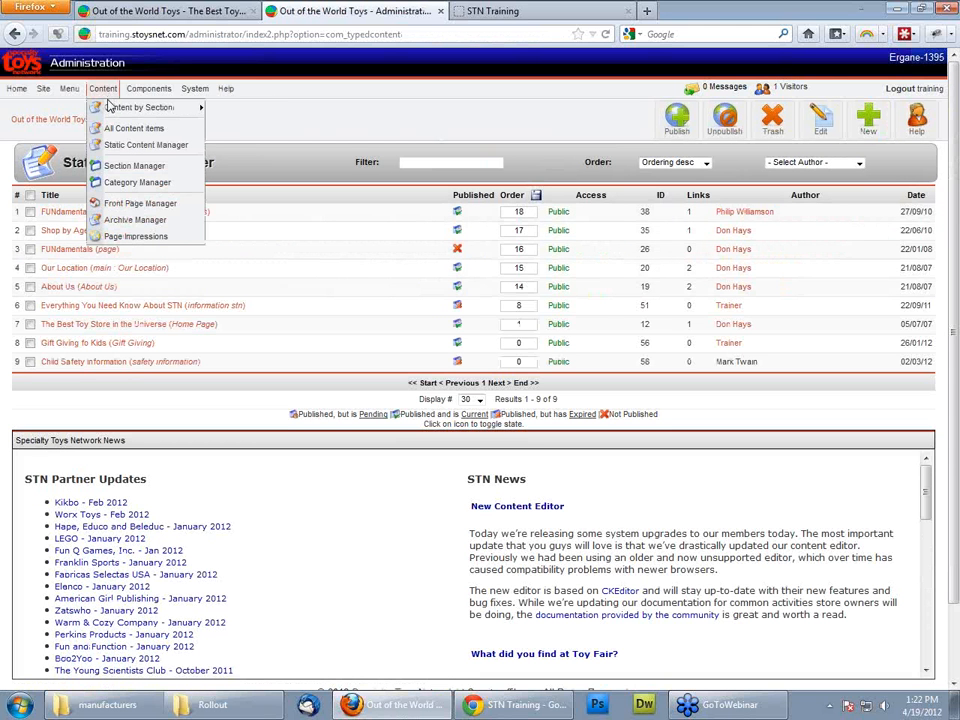
{"action": "mouse_move", "coordinate": [113, 115]}
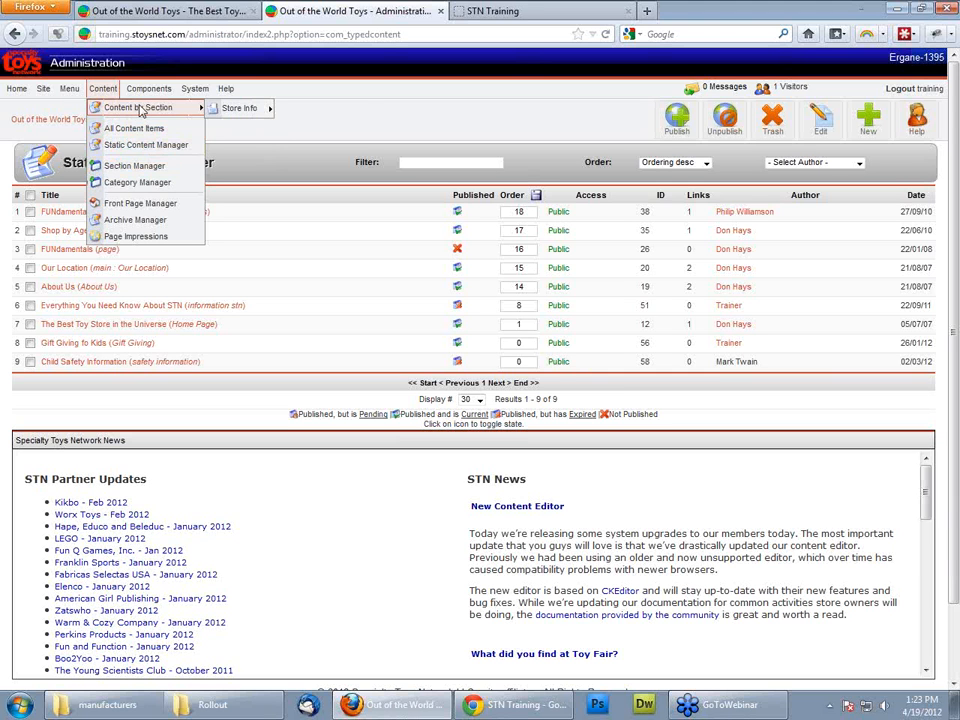
{"action": "mouse_move", "coordinate": [235, 109]}
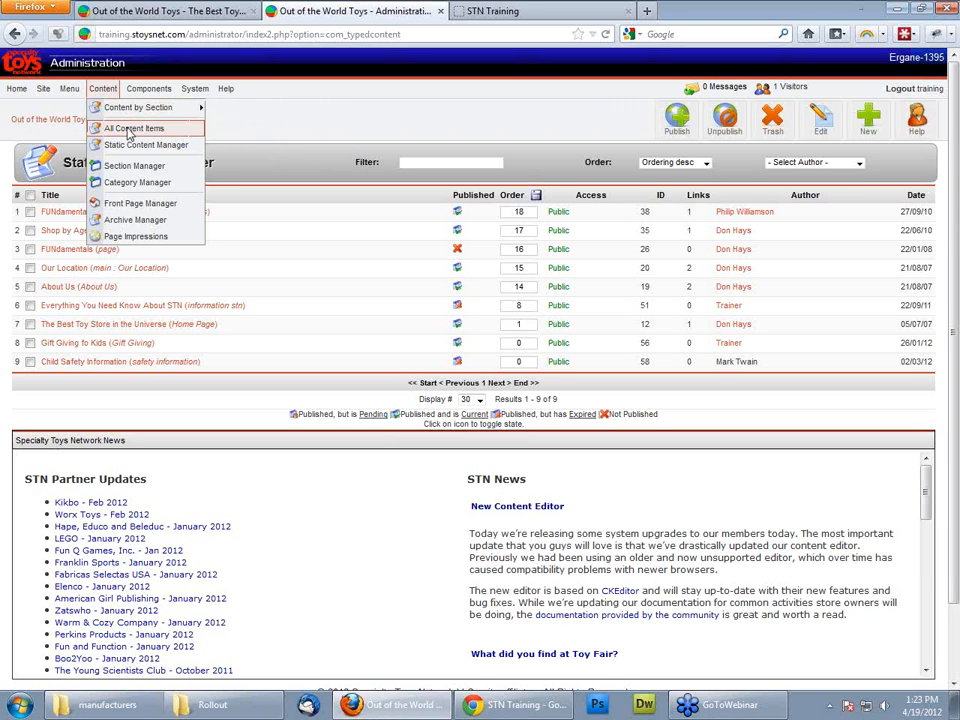
{"action": "left_click", "coordinate": [130, 131]}
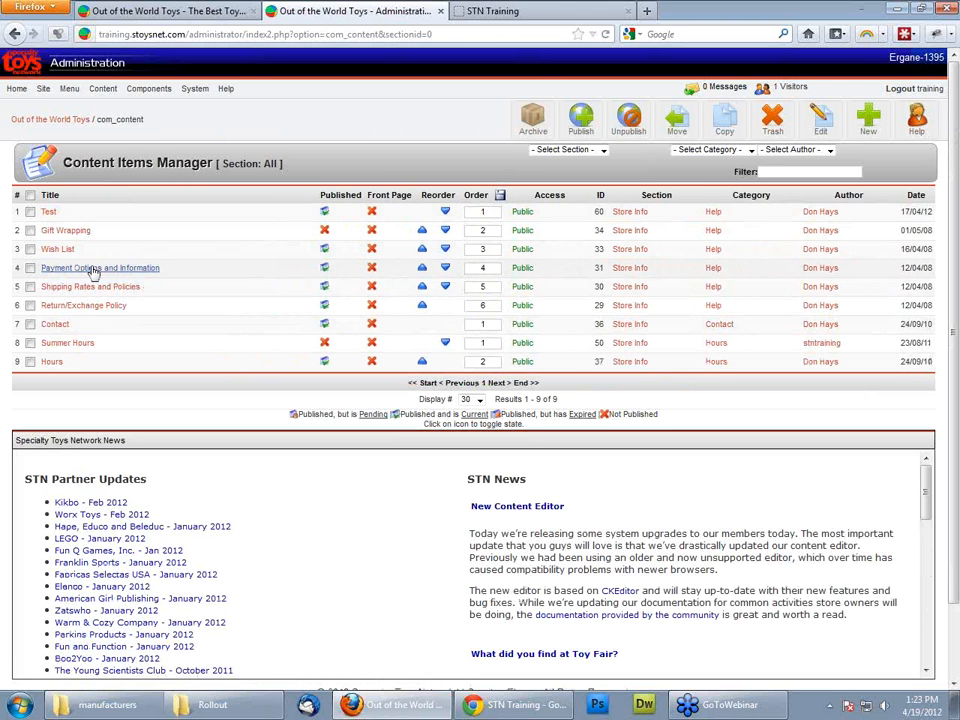
Step: Look through the section and category filter options available for the content items
{"action": "left_click", "coordinate": [603, 154]}
{"action": "left_click", "coordinate": [626, 158]}
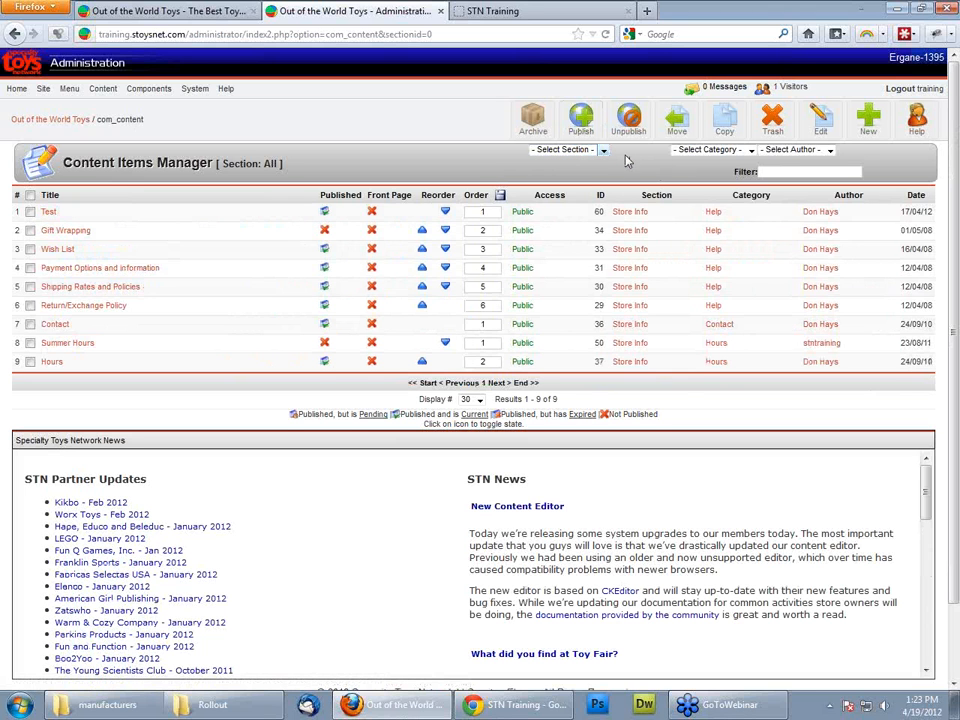
{"action": "left_click", "coordinate": [700, 150]}
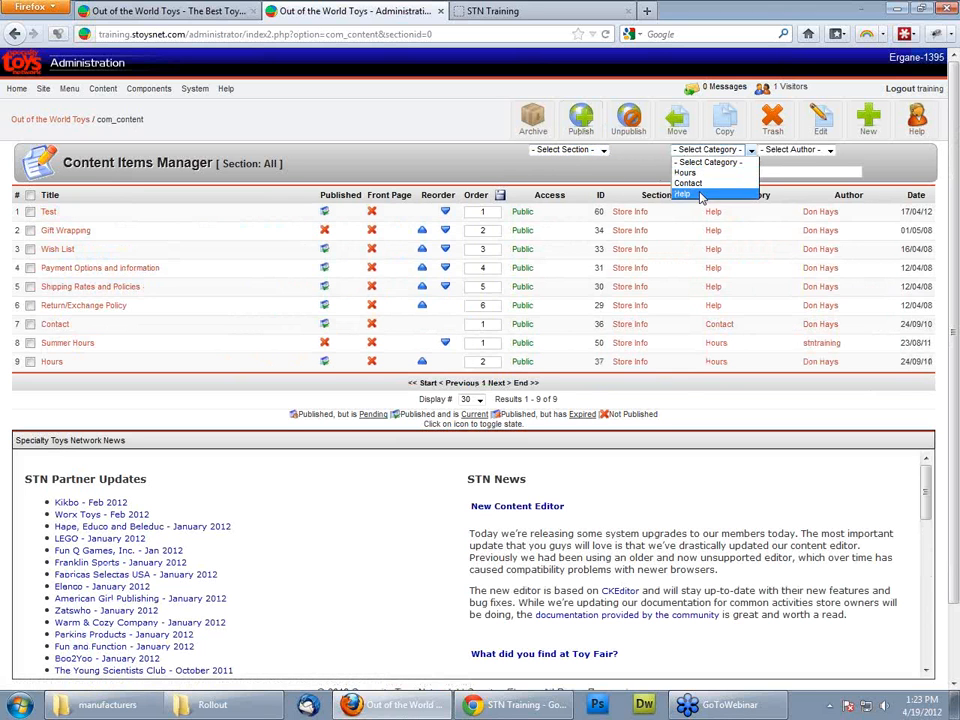
{"action": "left_click", "coordinate": [479, 127]}
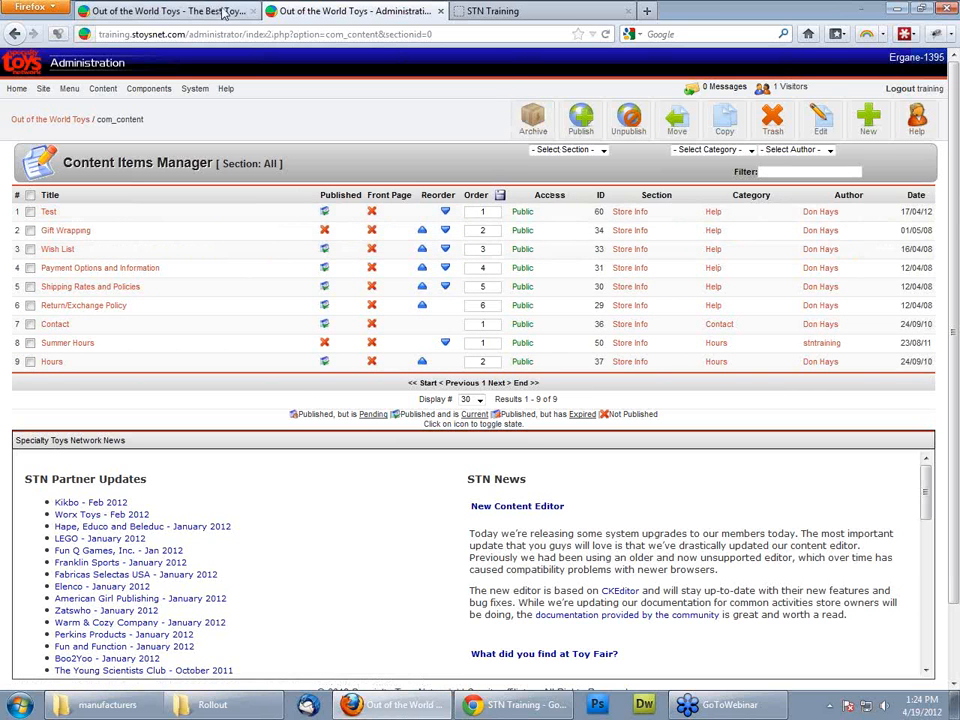
Step: Open the Help page on the storefront and review its list of articles
{"action": "left_click", "coordinate": [176, 11]}
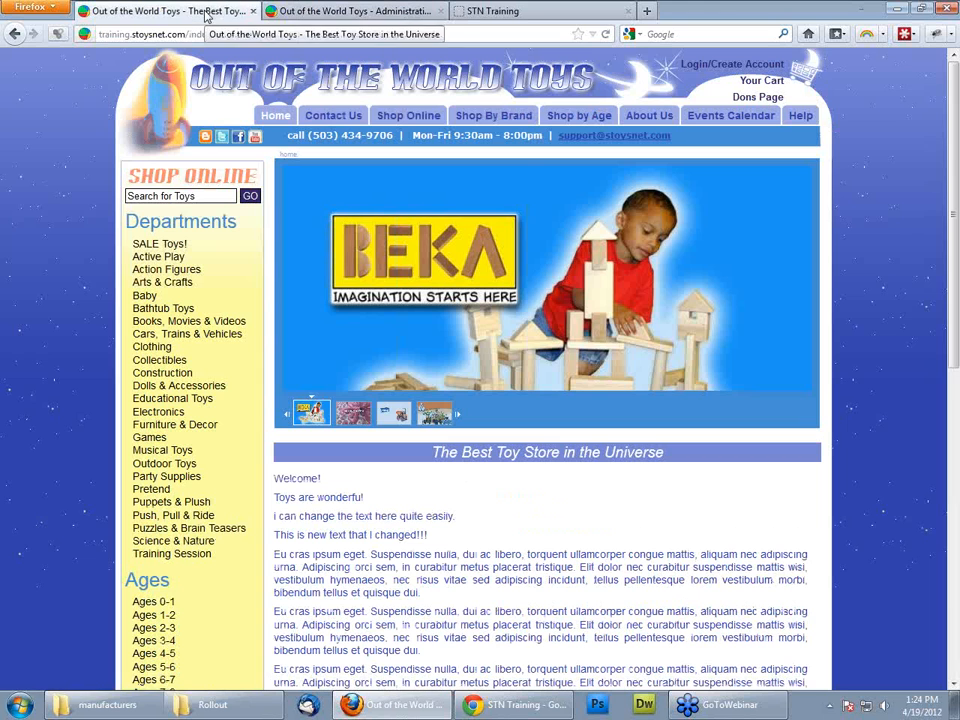
{"action": "left_click", "coordinate": [802, 118]}
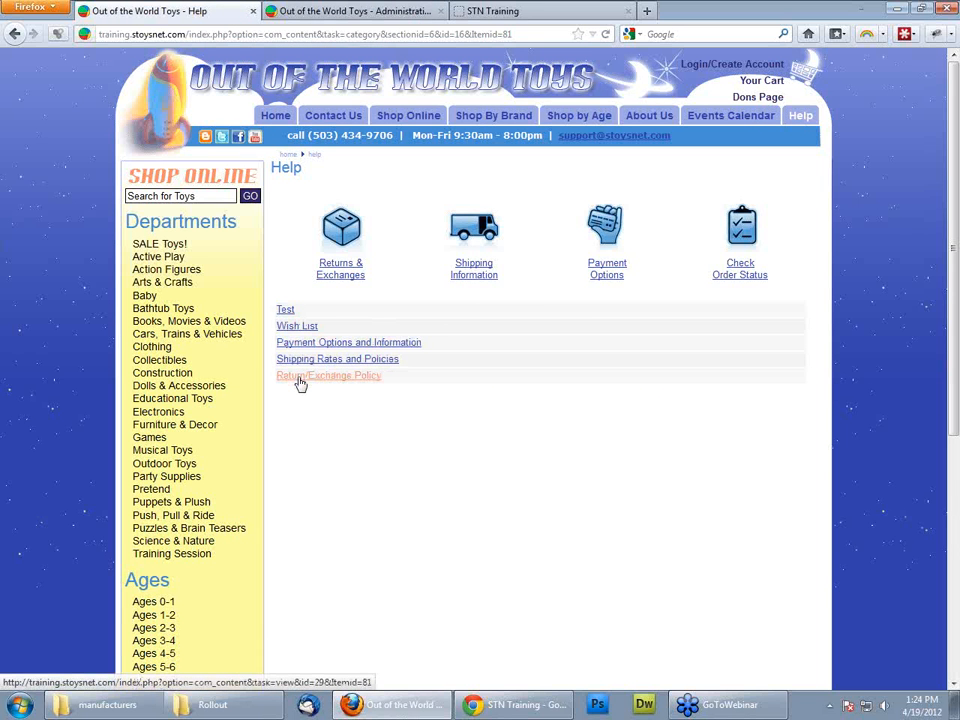
Step: In the administration area, filter the content items by the Help category and publish the Gift Wrapping item
{"action": "left_click", "coordinate": [410, 13]}
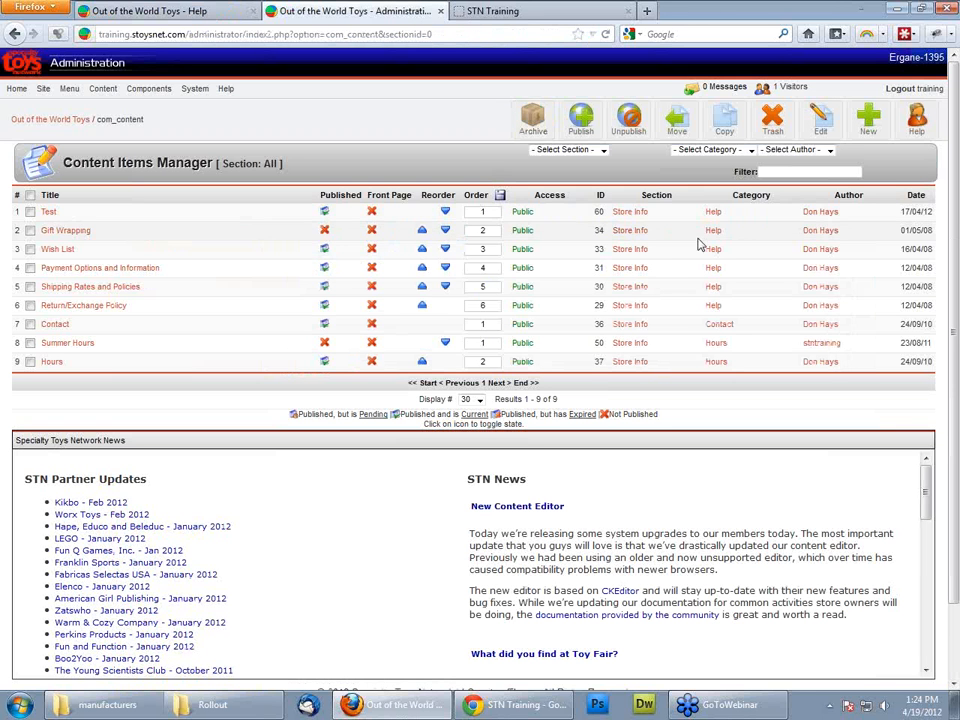
{"action": "left_click", "coordinate": [750, 150]}
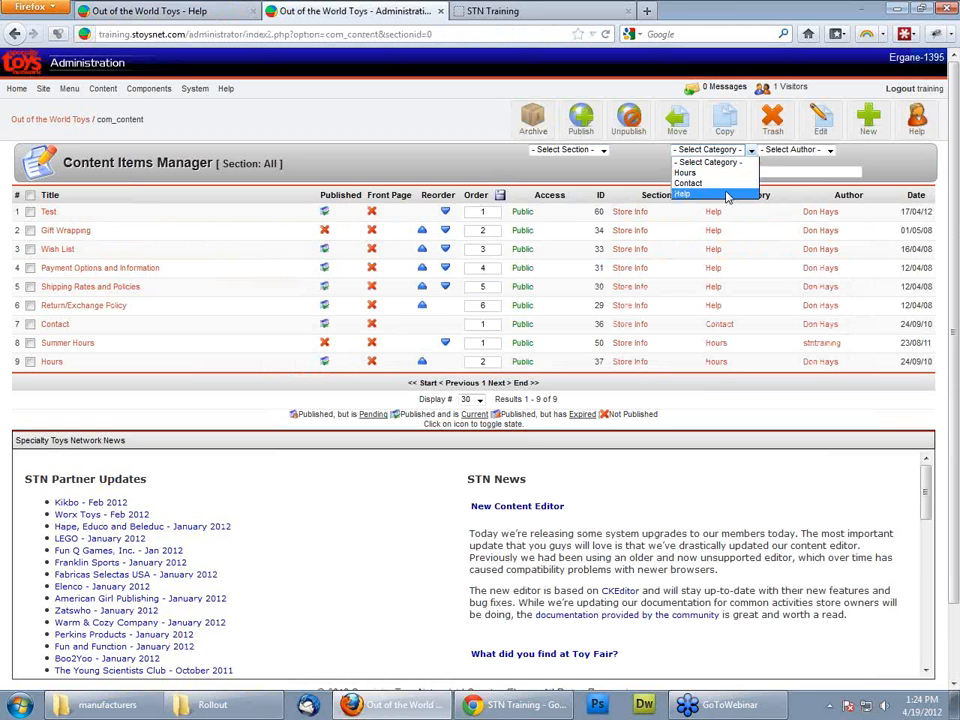
{"action": "left_click", "coordinate": [727, 196]}
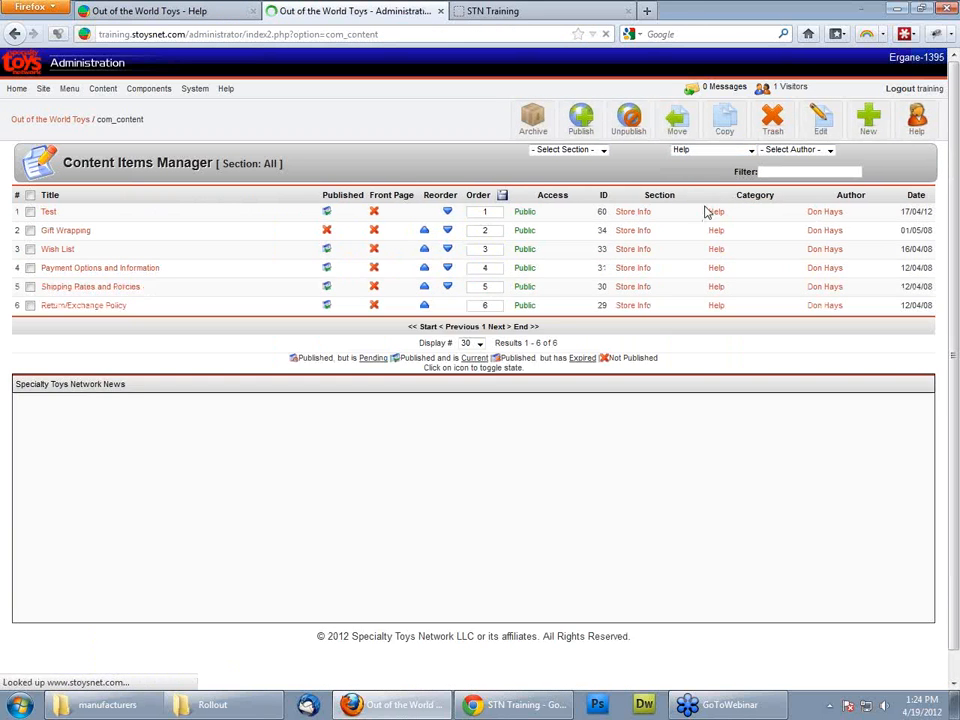
{"action": "left_click", "coordinate": [326, 231]}
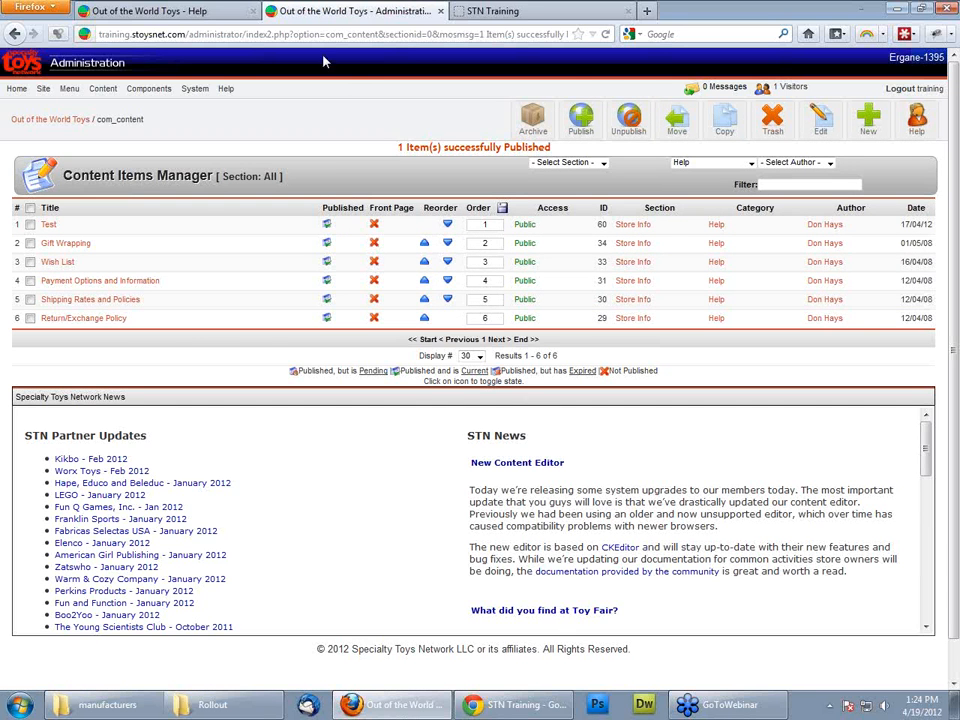
Step: Reload the storefront's Help page to check for the Gift Wrapping link, and read through the Wish List article
{"action": "left_click", "coordinate": [150, 11]}
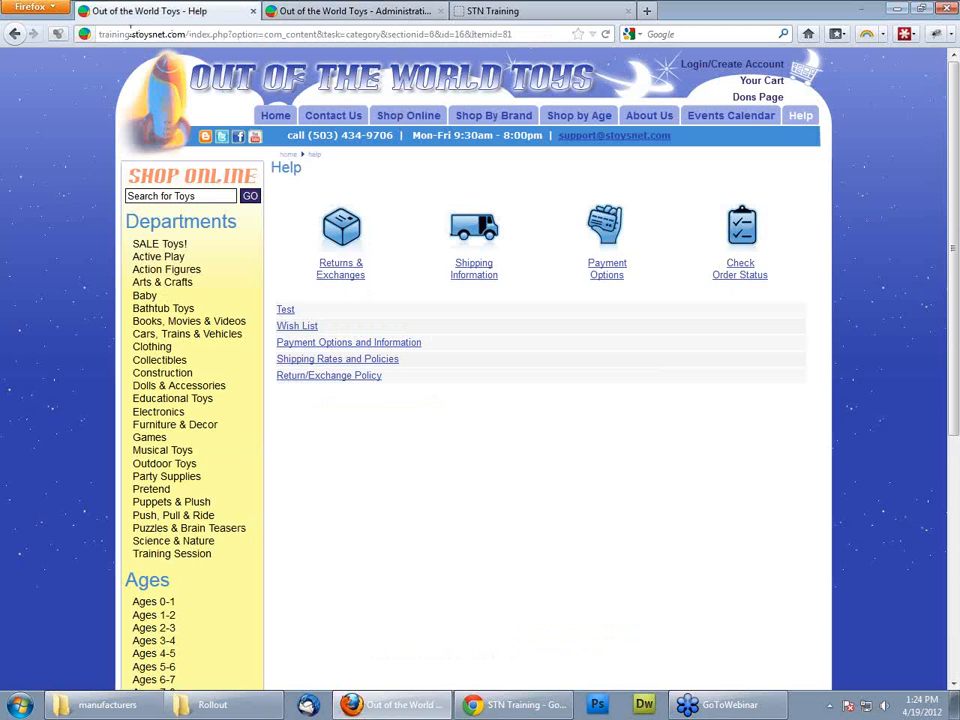
{"action": "left_click", "coordinate": [605, 34]}
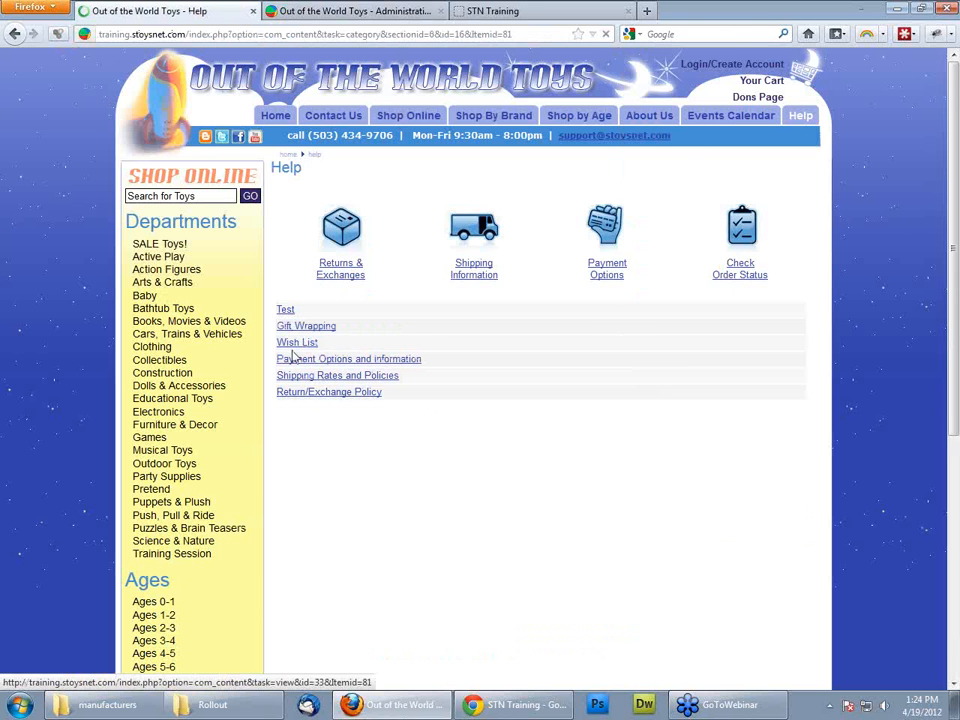
{"action": "left_click", "coordinate": [293, 346]}
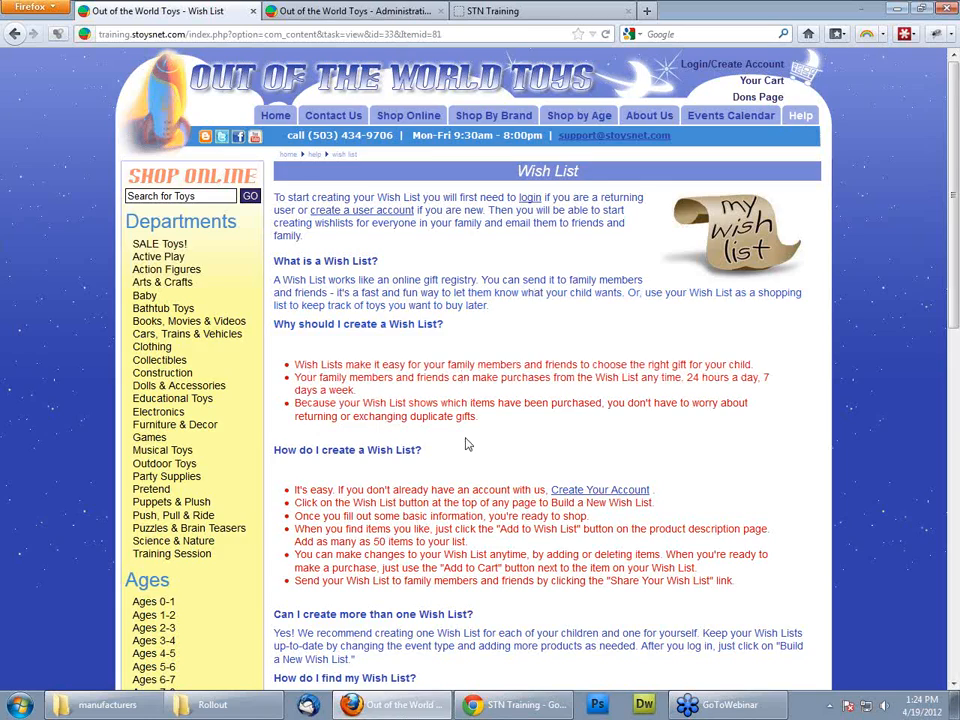
{"action": "scroll", "coordinate": [472, 444], "scroll_direction": "down", "scroll_amount": 6}
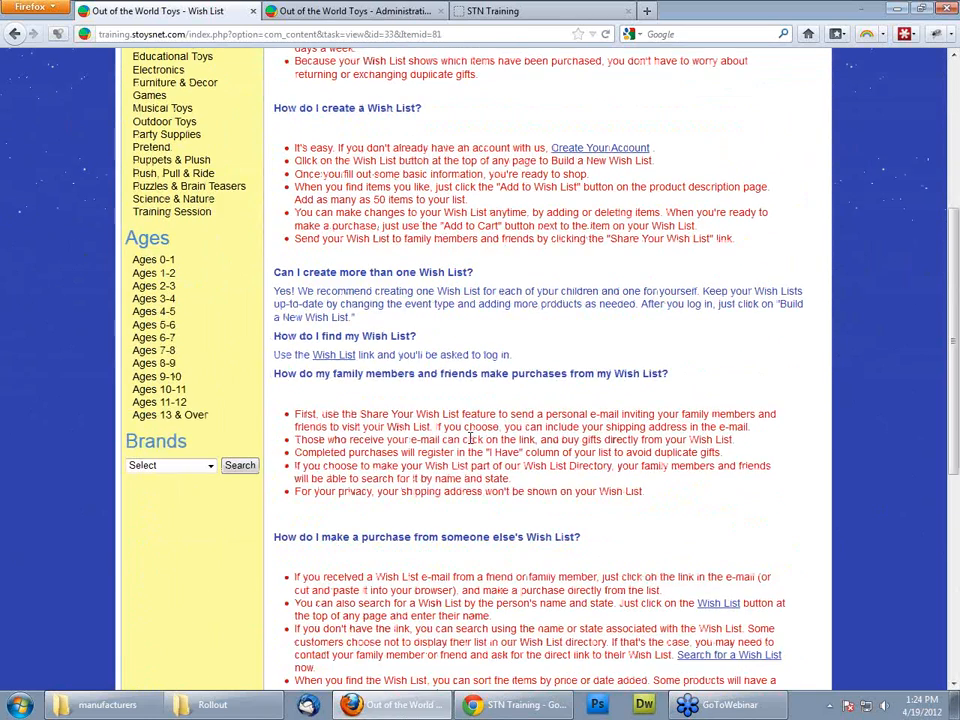
{"action": "scroll", "coordinate": [470, 440], "scroll_direction": "down", "scroll_amount": 6}
{"action": "scroll", "coordinate": [469, 437], "scroll_direction": "up", "scroll_amount": 6}
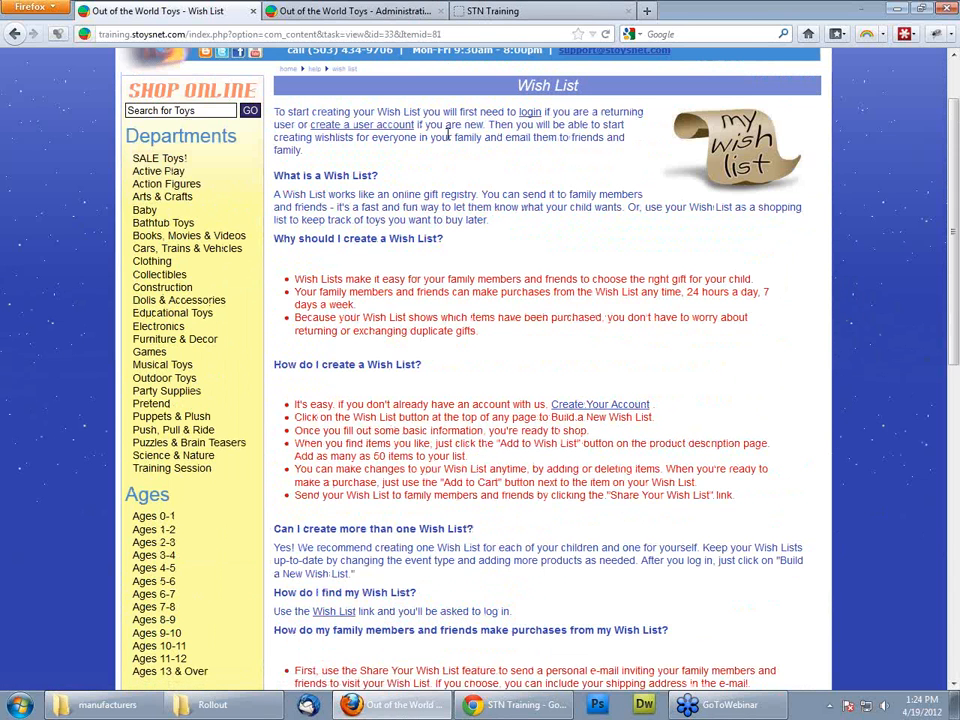
{"action": "scroll", "coordinate": [540, 370], "scroll_direction": "up", "scroll_amount": 2}
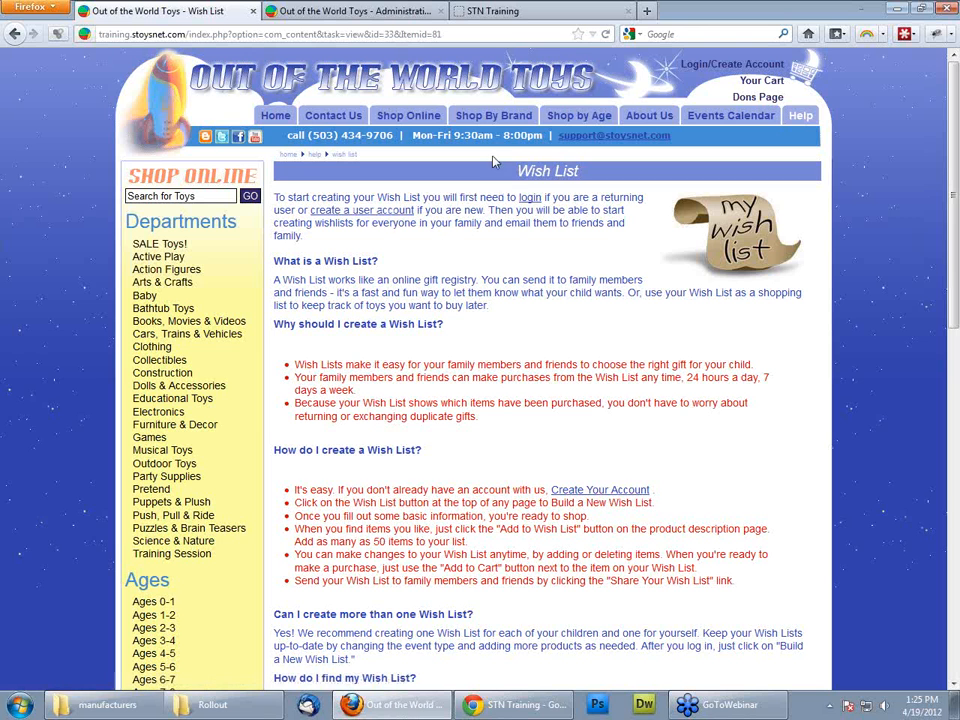
Step: Back in the administration area's Content Items Manager, open the Wish List item for editing
{"action": "left_click", "coordinate": [397, 13]}
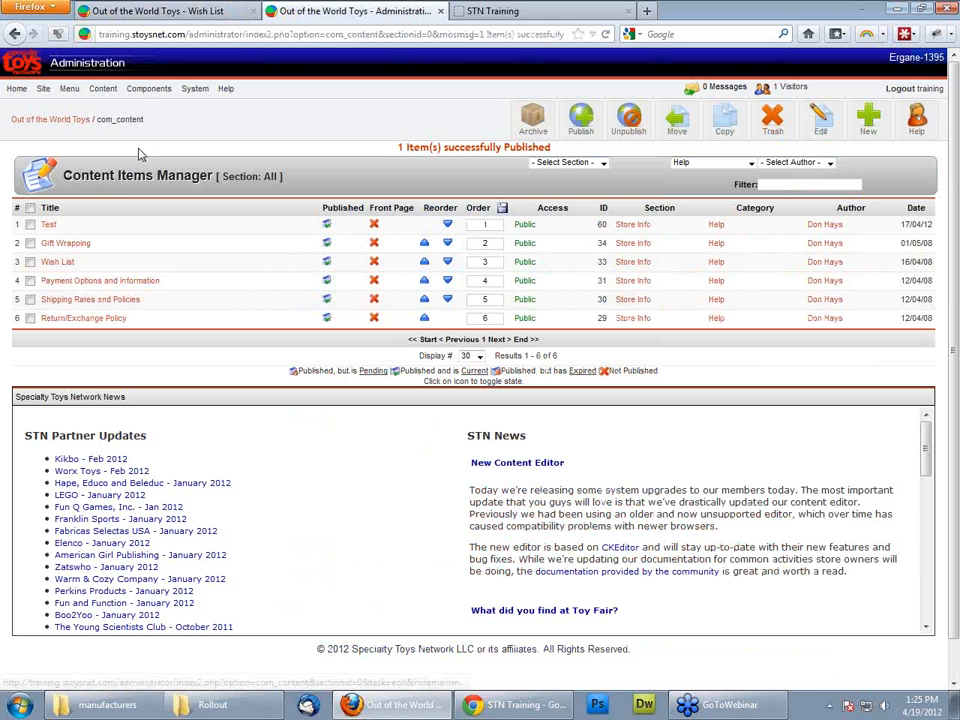
{"action": "double_click", "coordinate": [118, 177]}
{"action": "left_click", "coordinate": [118, 177]}
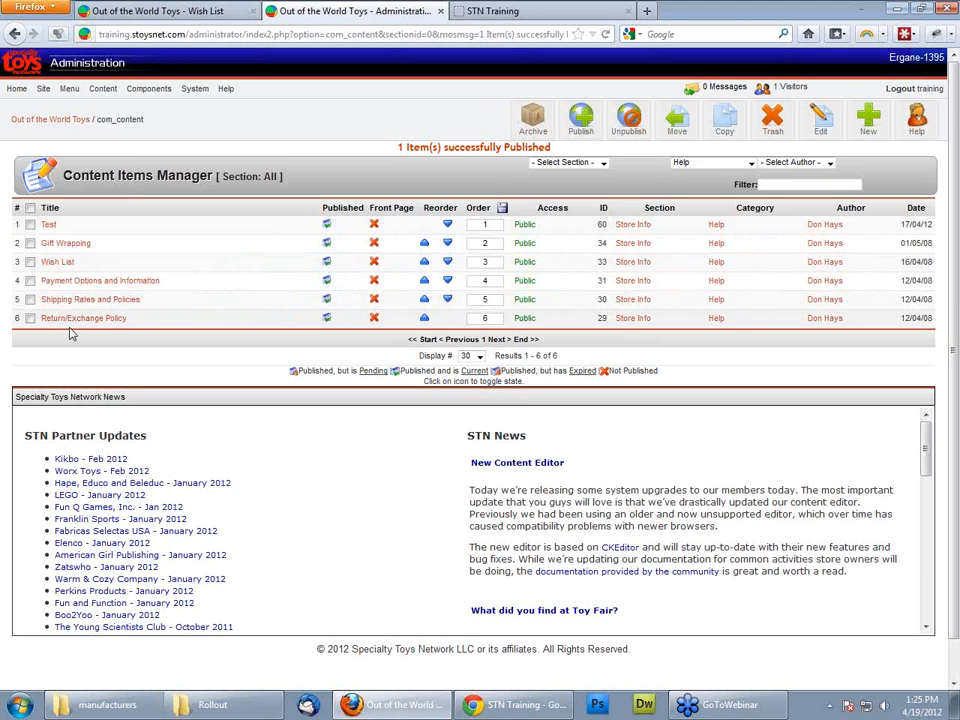
{"action": "left_click", "coordinate": [64, 264]}
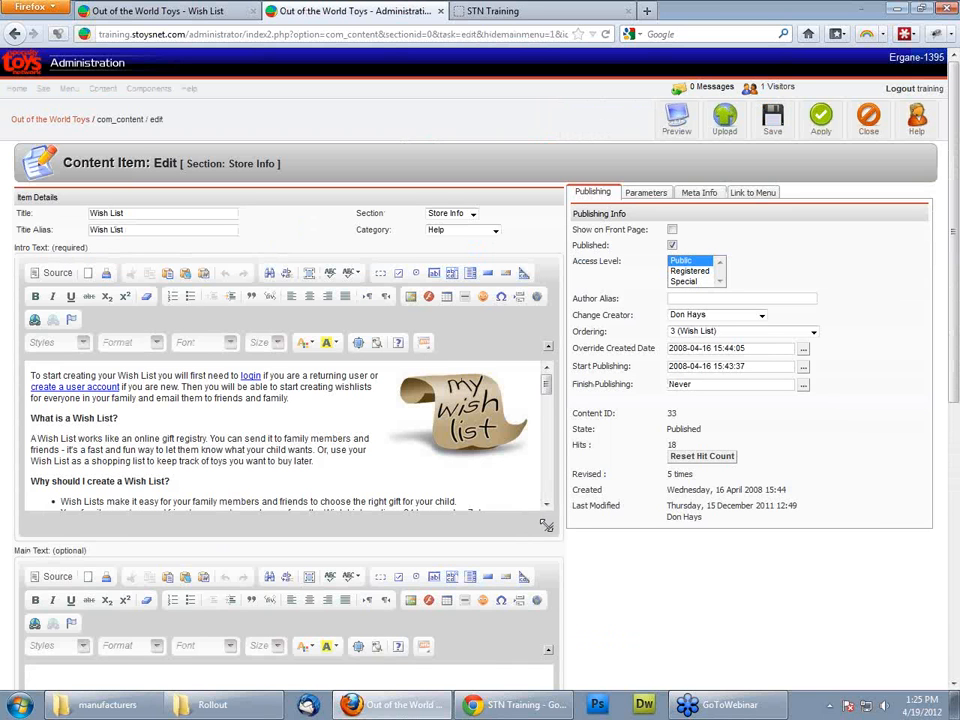
Step: Enlarge the Intro Text editor and read through the Wish List article's text
{"action": "left_click_drag", "start_coordinate": [550, 528], "coordinate": [556, 668]}
{"action": "left_click", "coordinate": [309, 479]}
{"action": "scroll", "coordinate": [309, 479], "scroll_direction": "down", "scroll_amount": 10}
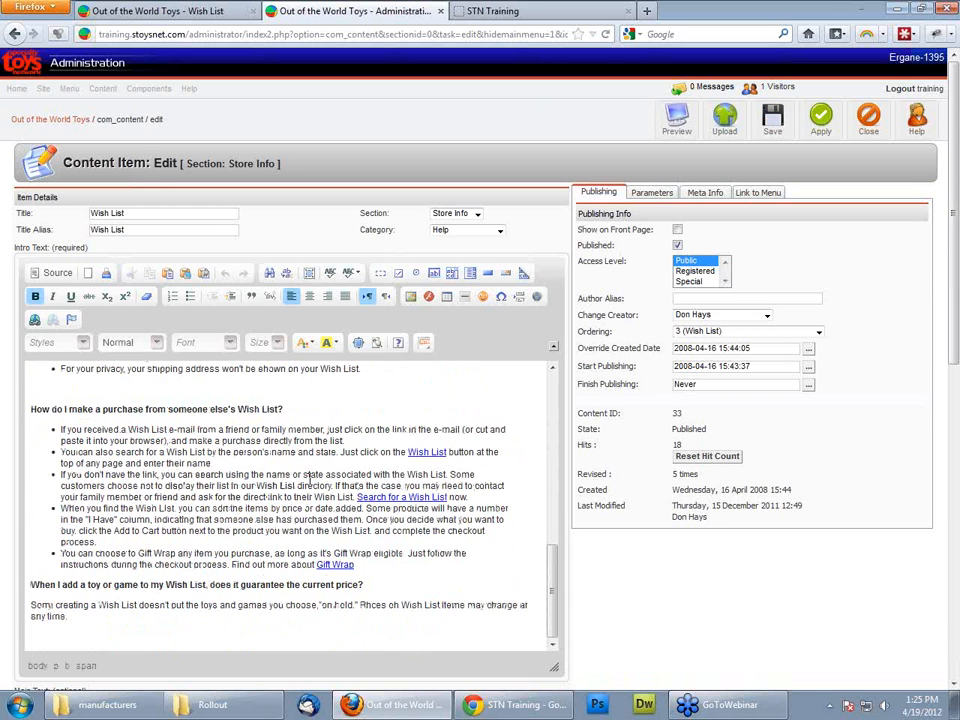
{"action": "scroll", "coordinate": [309, 479], "scroll_direction": "up", "scroll_amount": 10}
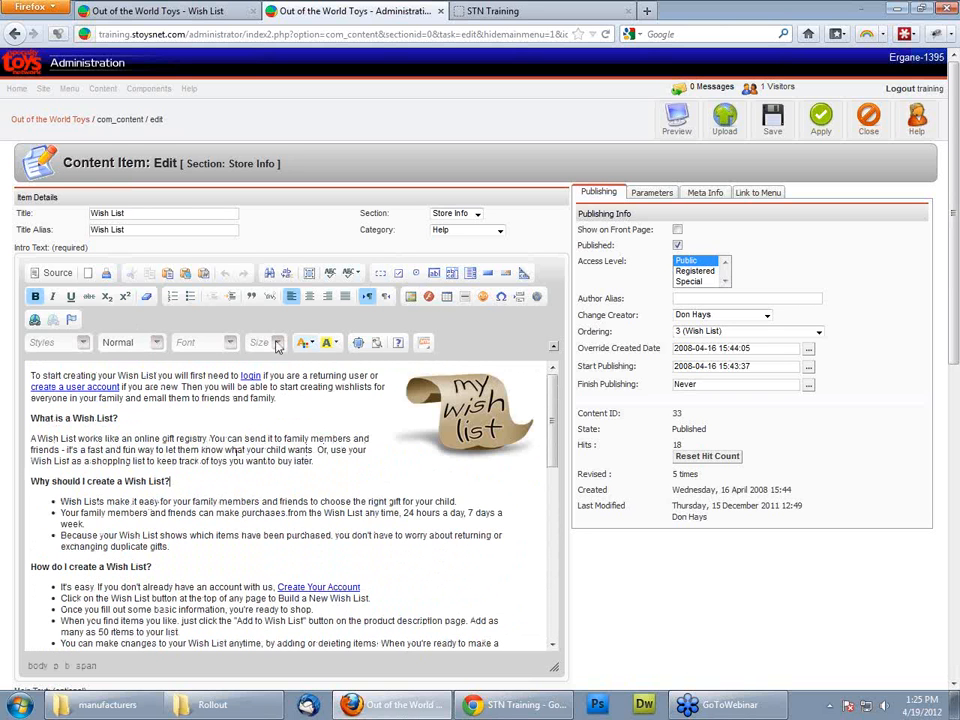
Step: Examine the HTML source of the Wish List intro text and return to the formatted view
{"action": "left_click", "coordinate": [59, 277]}
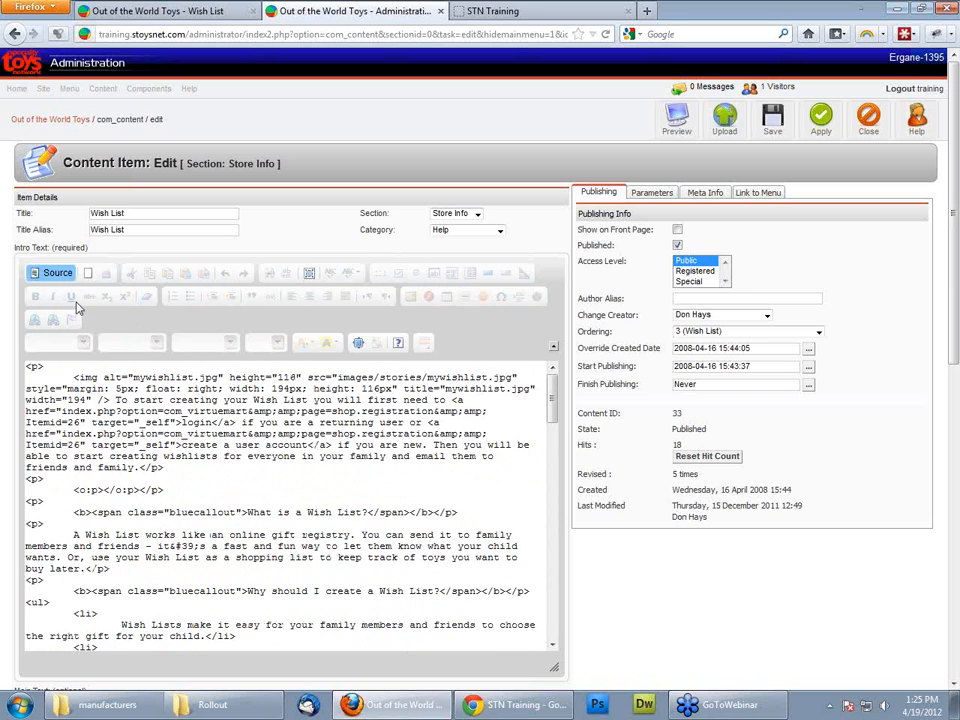
{"action": "left_click_drag", "start_coordinate": [119, 415], "coordinate": [173, 558]}
{"action": "left_click", "coordinate": [207, 534]}
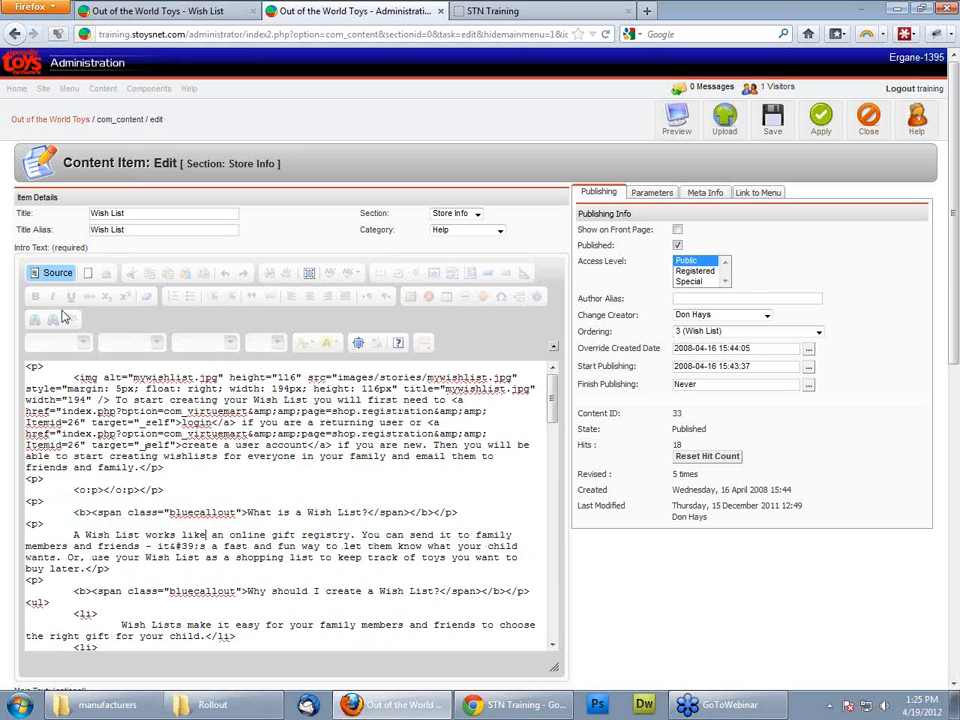
{"action": "left_click", "coordinate": [52, 277]}
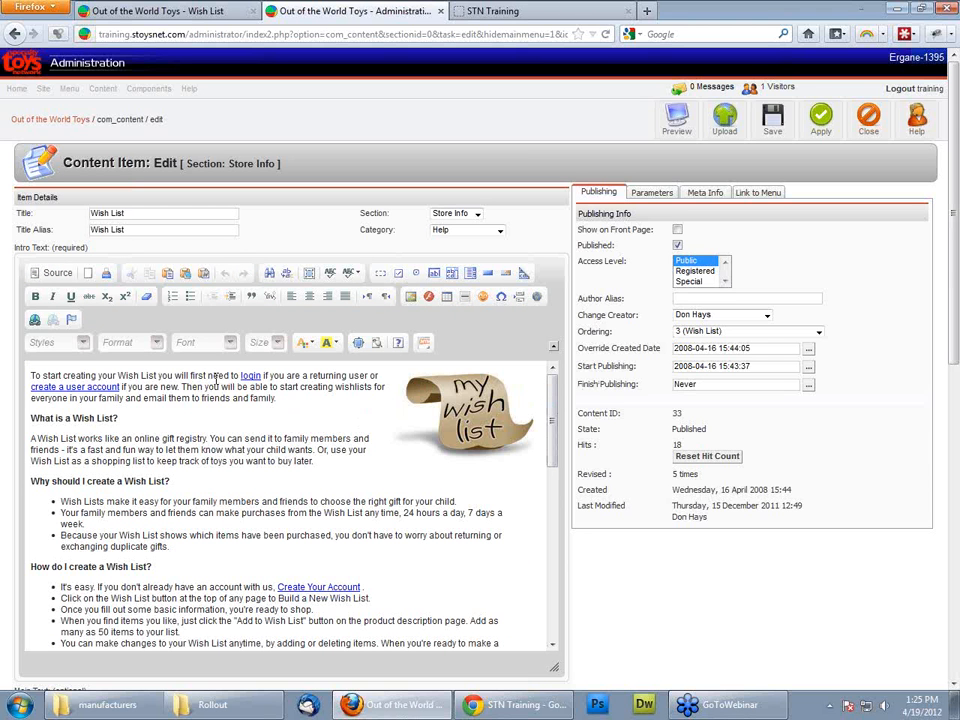
{"action": "left_click", "coordinate": [52, 272]}
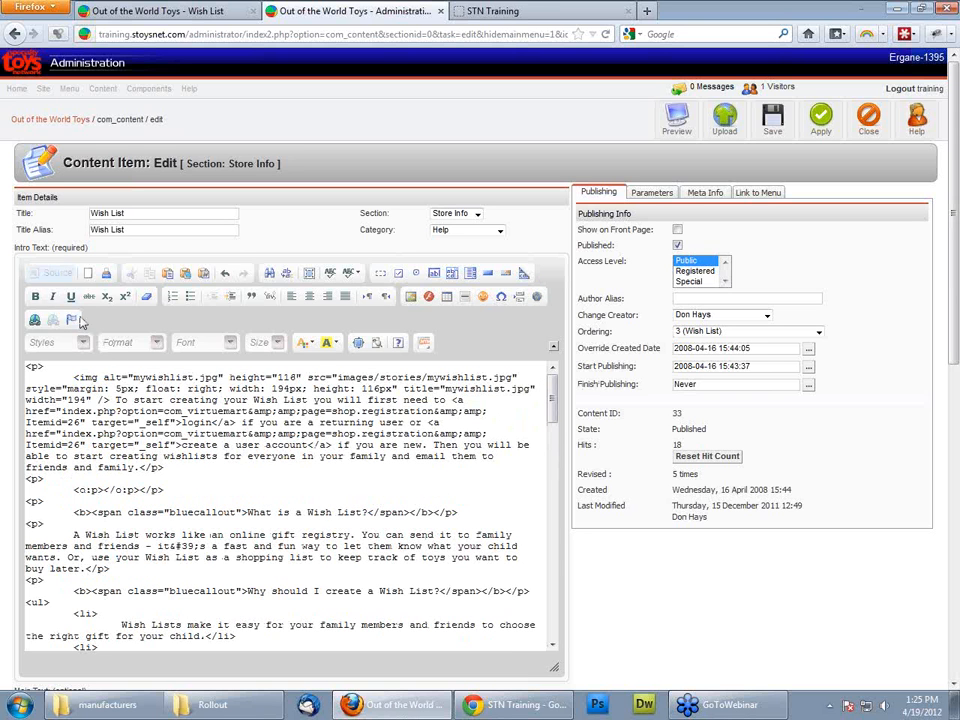
{"action": "left_click", "coordinate": [57, 274]}
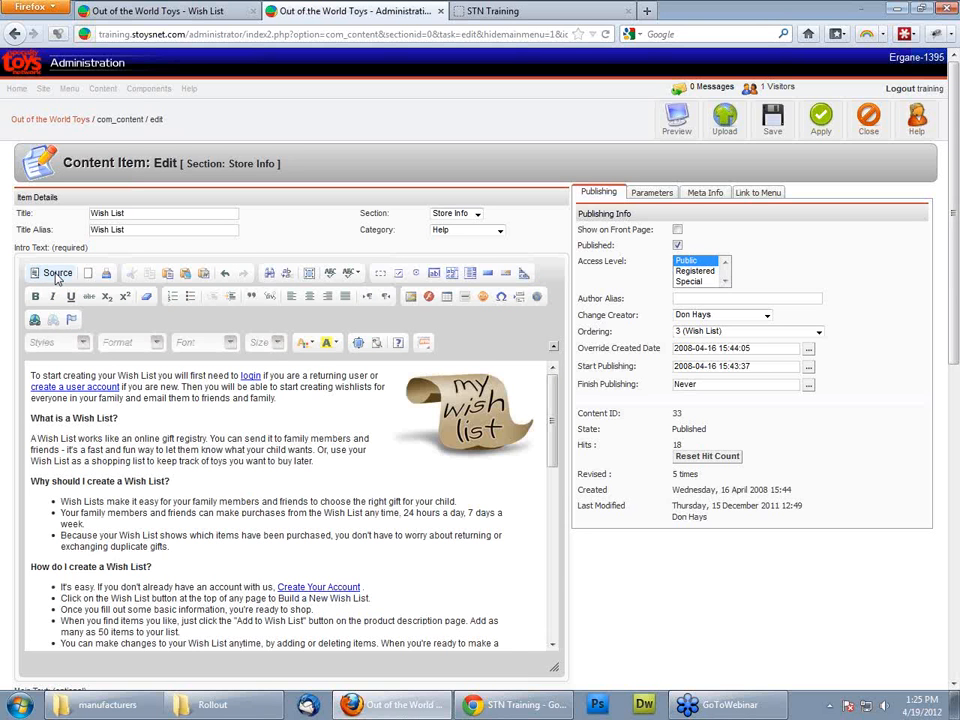
{"action": "left_click", "coordinate": [290, 478]}
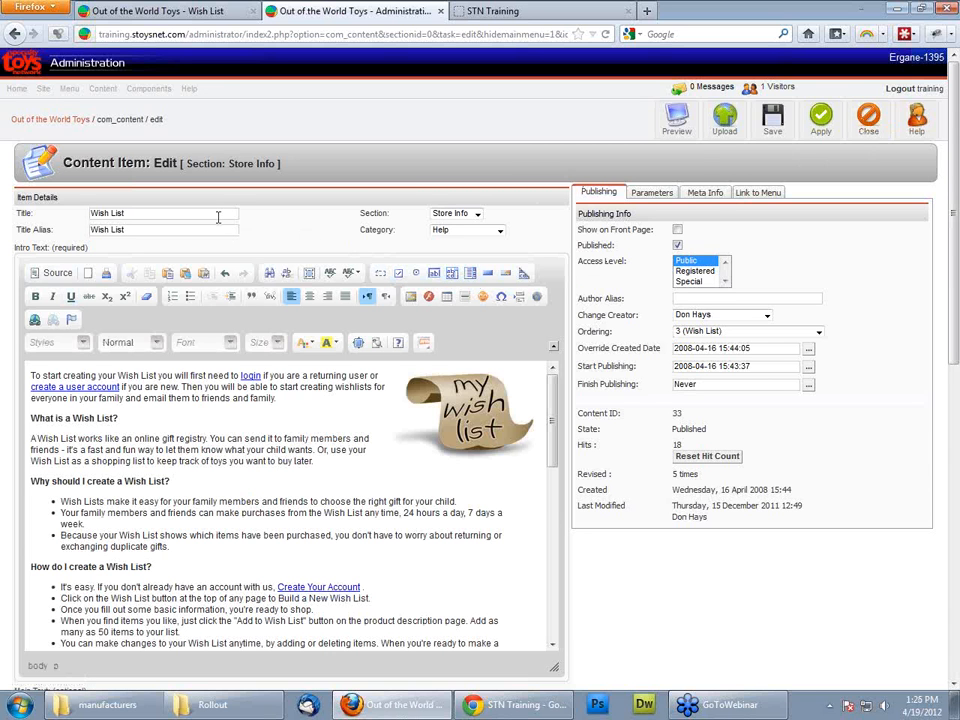
Step: Check the category options for the Wish List item and close its editor without saving
{"action": "left_click", "coordinate": [500, 232]}
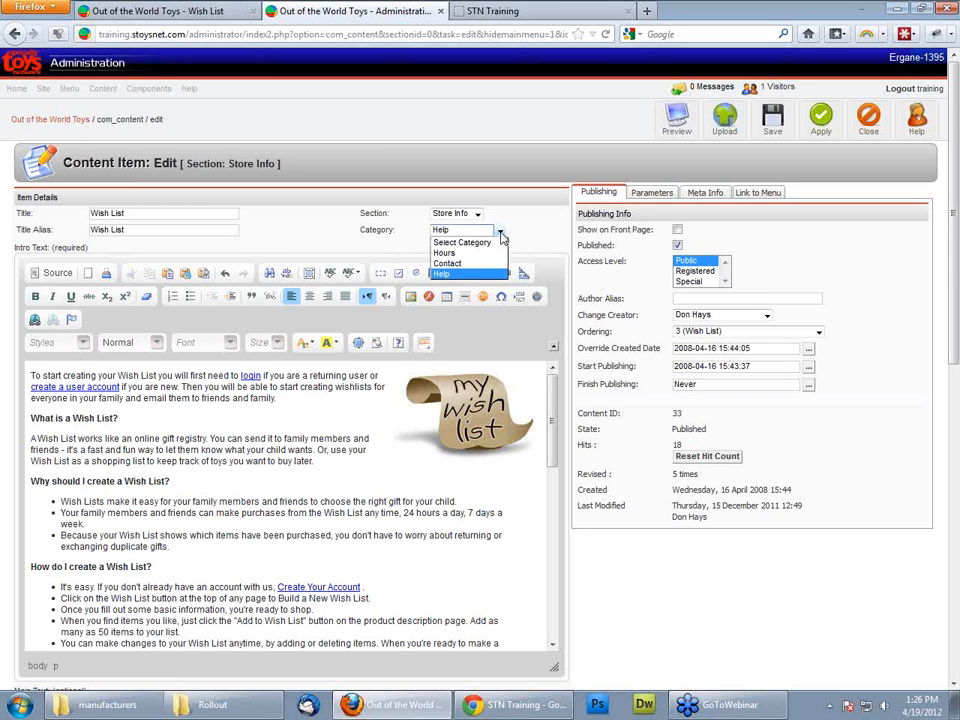
{"action": "left_click", "coordinate": [502, 237]}
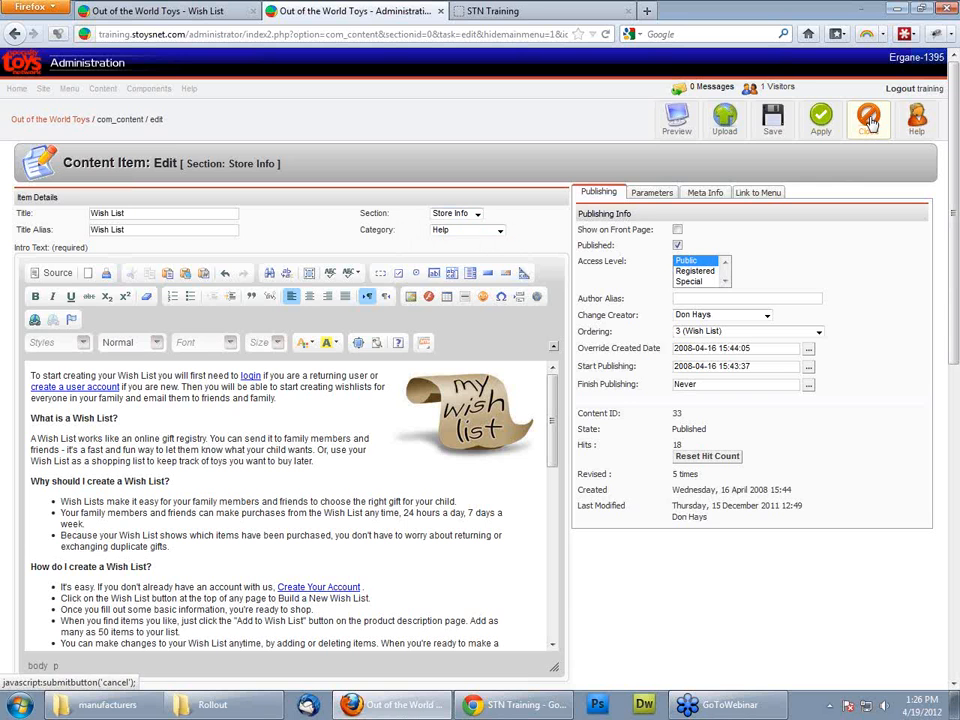
{"action": "left_click", "coordinate": [870, 120]}
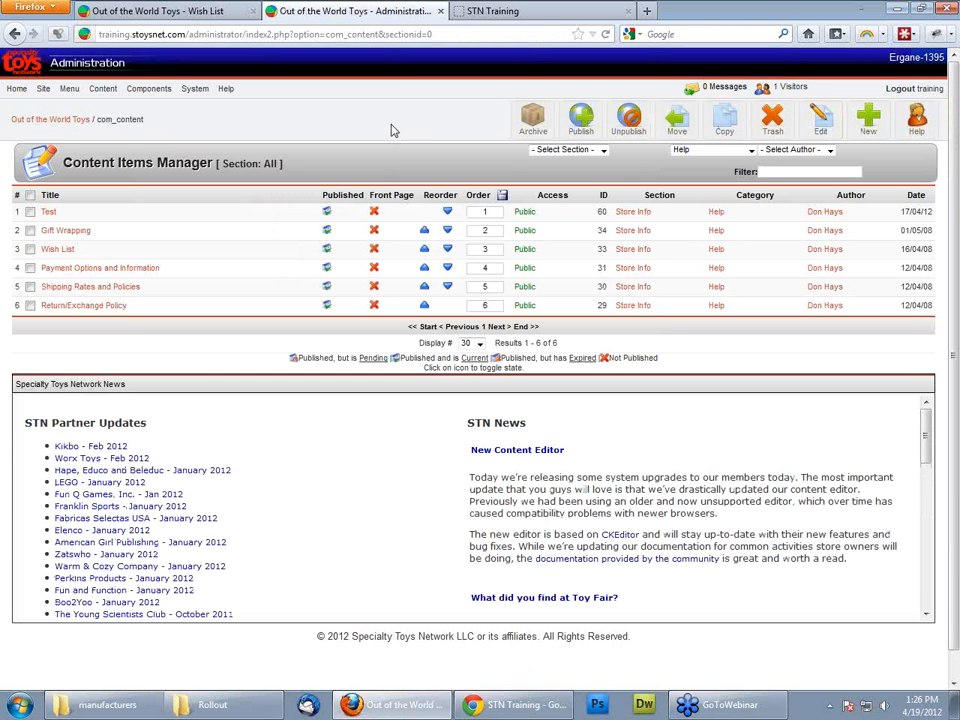
Step: Open the Store Info section from the Section Manager, look over its details and description editor, and close it without saving
{"action": "mouse_move", "coordinate": [110, 90]}
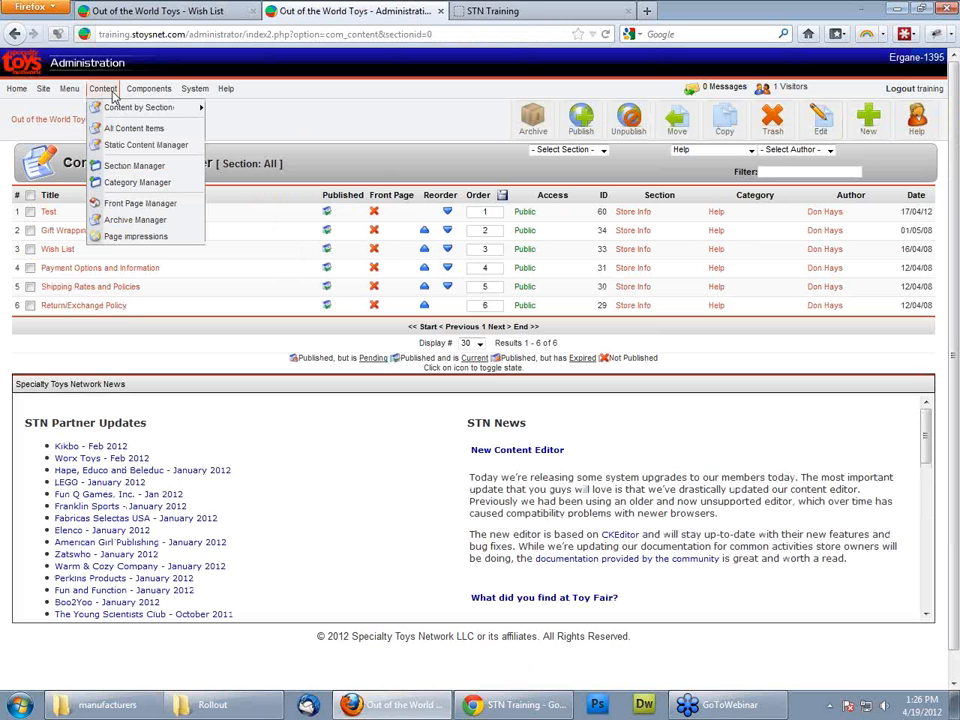
{"action": "left_click", "coordinate": [136, 167]}
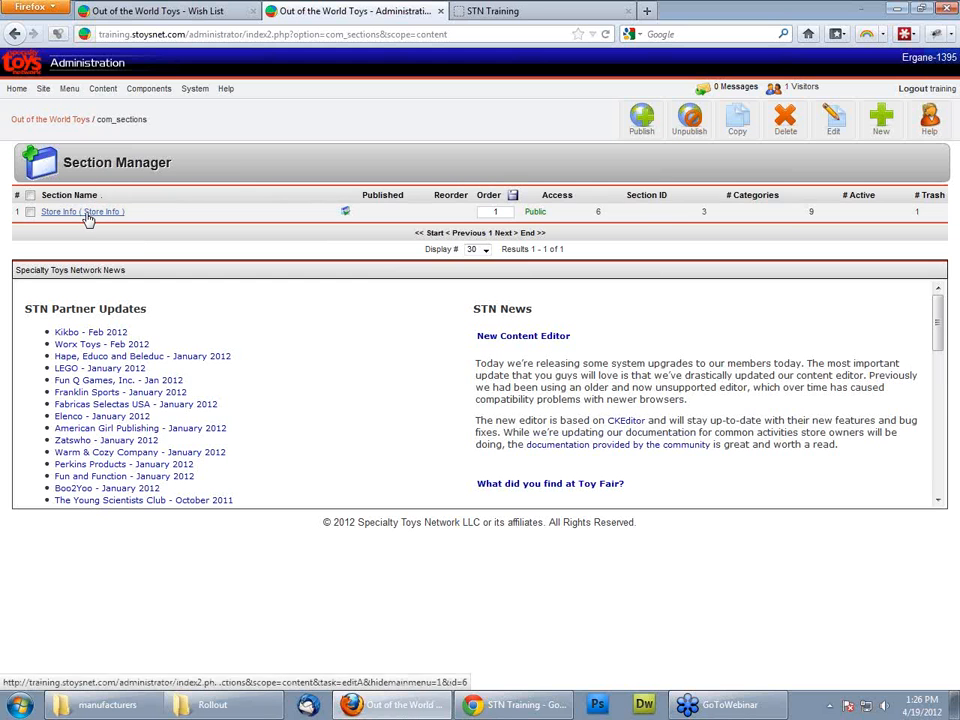
{"action": "left_click", "coordinate": [58, 214]}
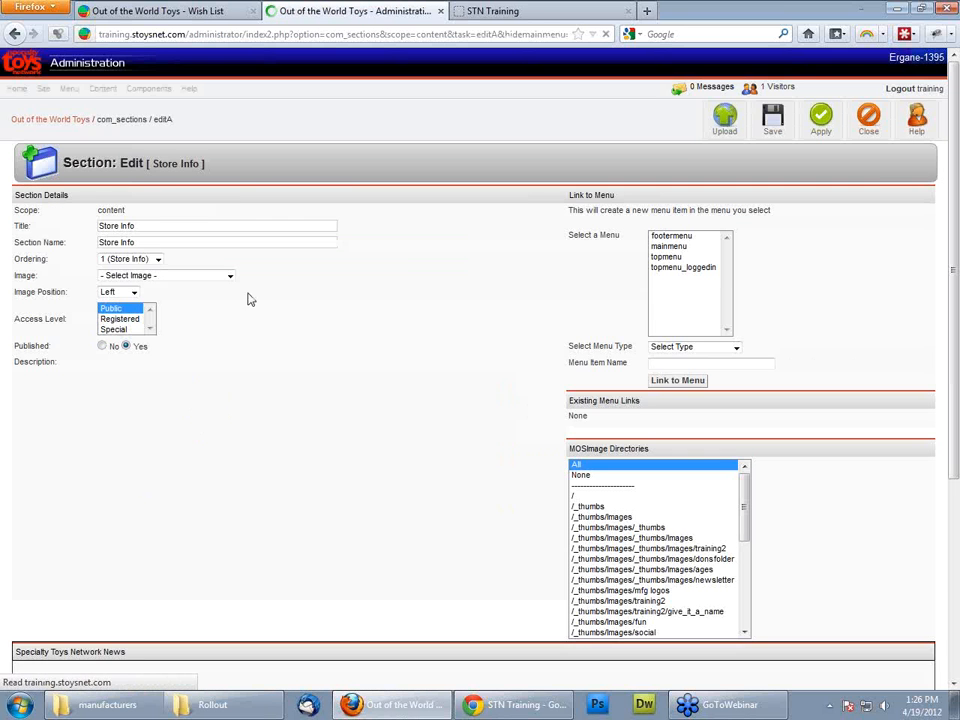
{"action": "left_click", "coordinate": [144, 225]}
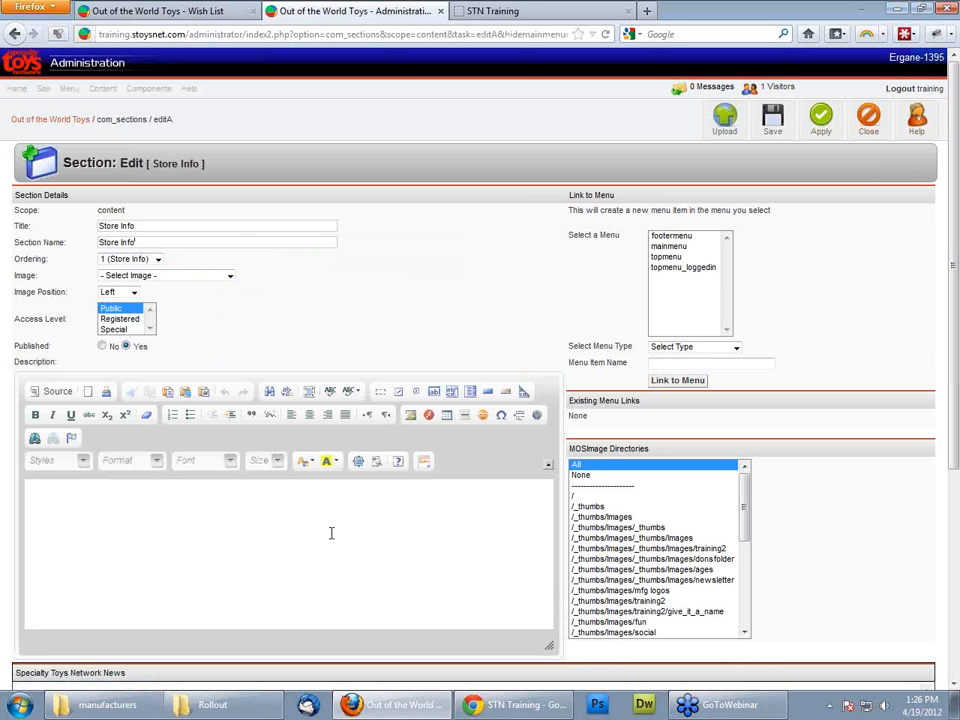
{"action": "left_click", "coordinate": [322, 577]}
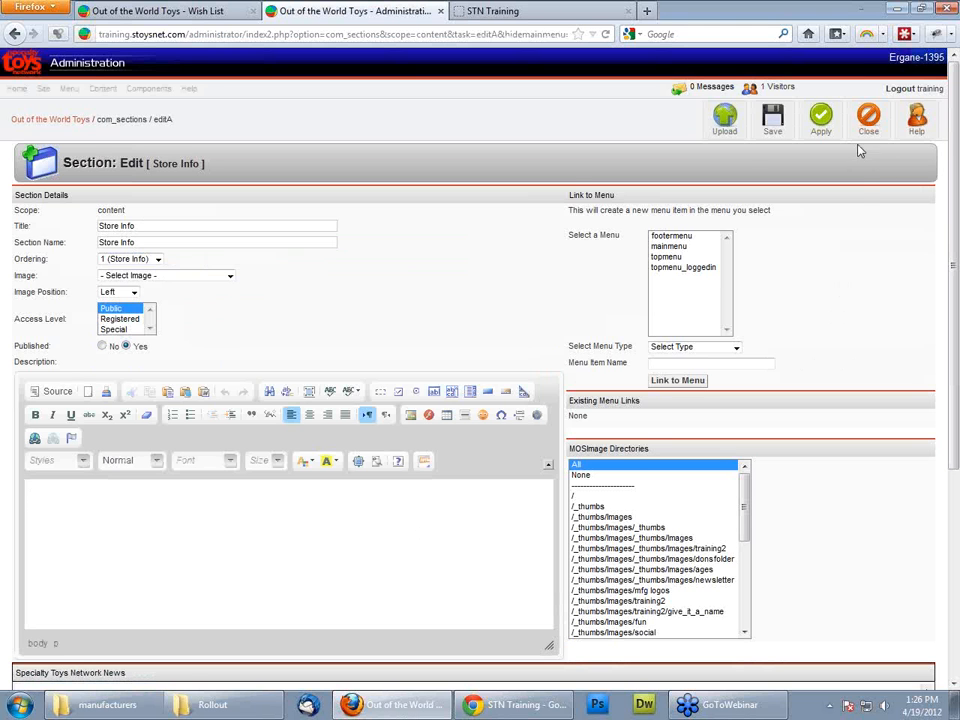
{"action": "left_click", "coordinate": [868, 118]}
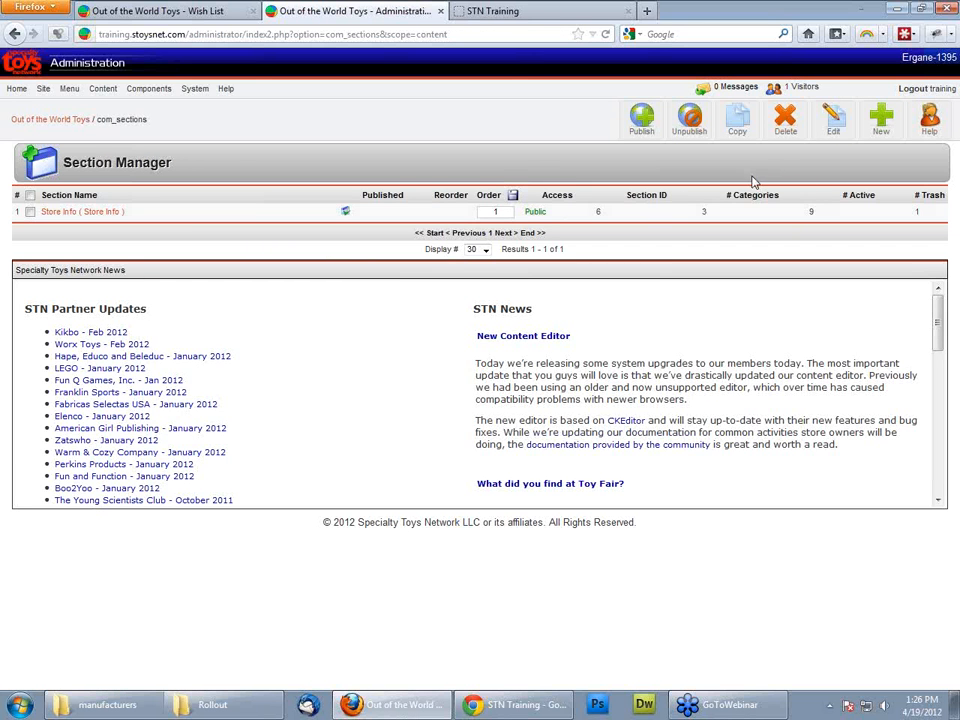
Step: Open the Help category from the Category Manager and examine the icon link table in its description
{"action": "mouse_move", "coordinate": [98, 92]}
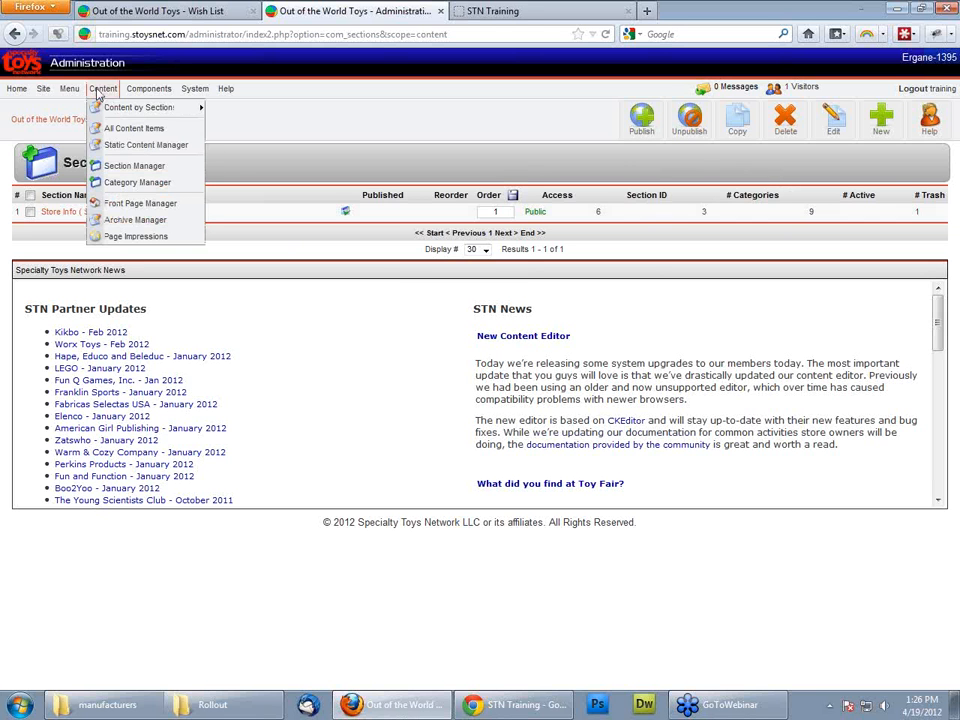
{"action": "left_click", "coordinate": [129, 184]}
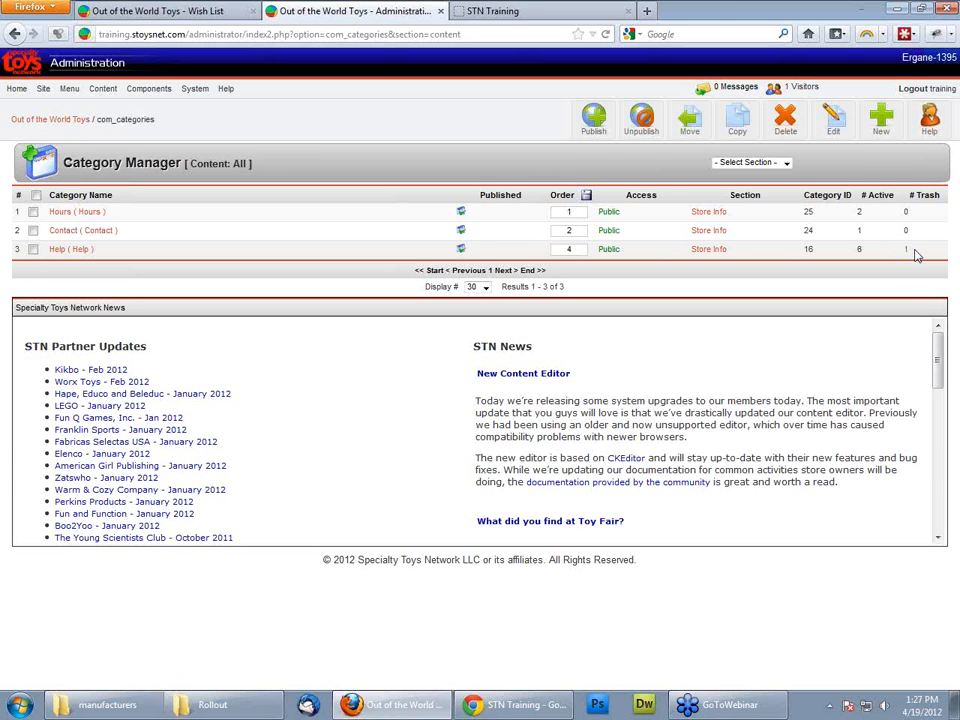
{"action": "mouse_move", "coordinate": [44, 92]}
{"action": "left_click", "coordinate": [78, 252]}
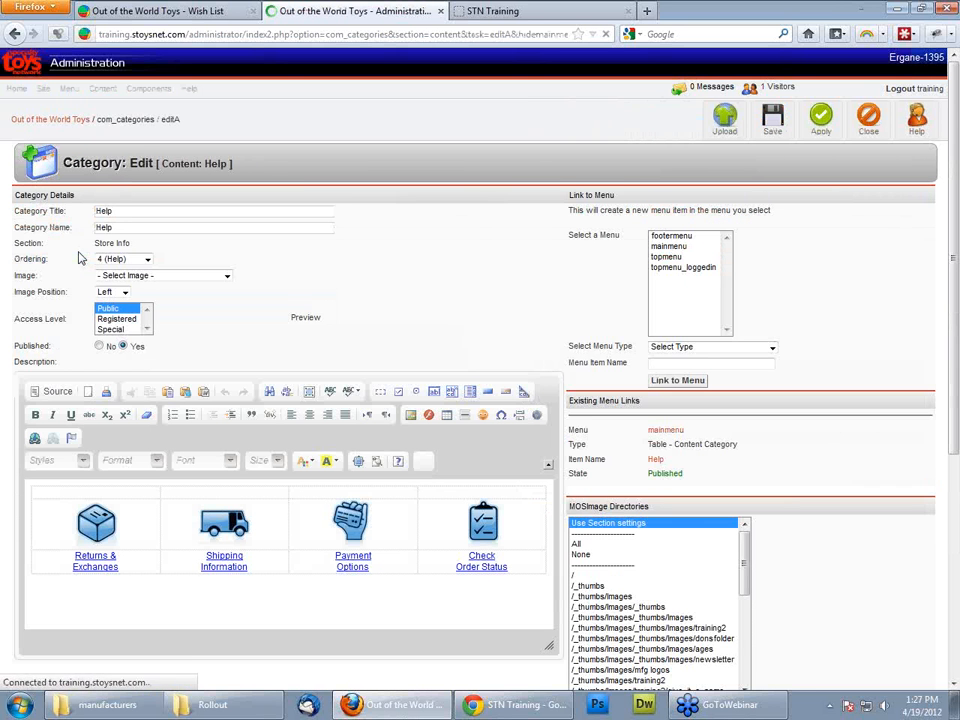
{"action": "left_click", "coordinate": [134, 522]}
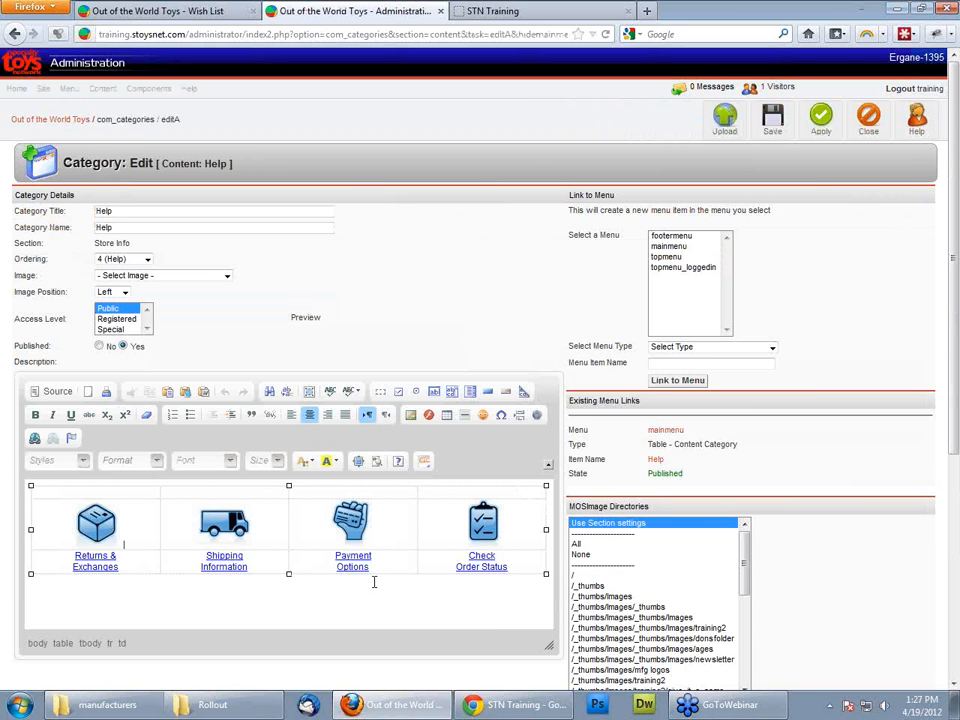
Step: Compare the Help category's description with the storefront's Help page, and close the category editor without saving
{"action": "left_click", "coordinate": [200, 14]}
{"action": "left_click", "coordinate": [801, 116]}
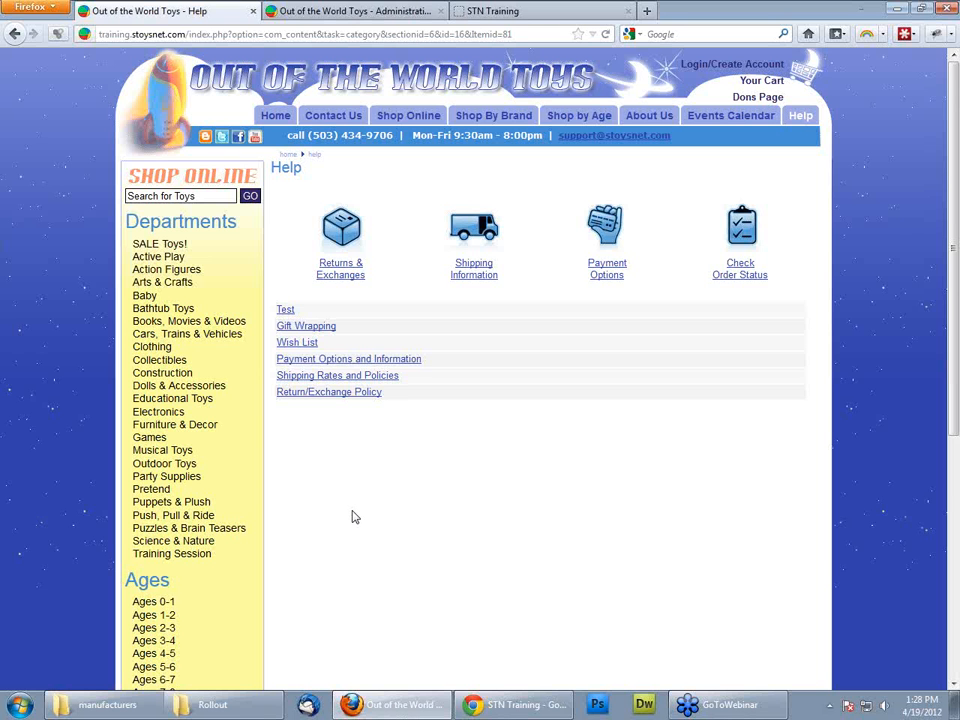
{"action": "left_click", "coordinate": [382, 14]}
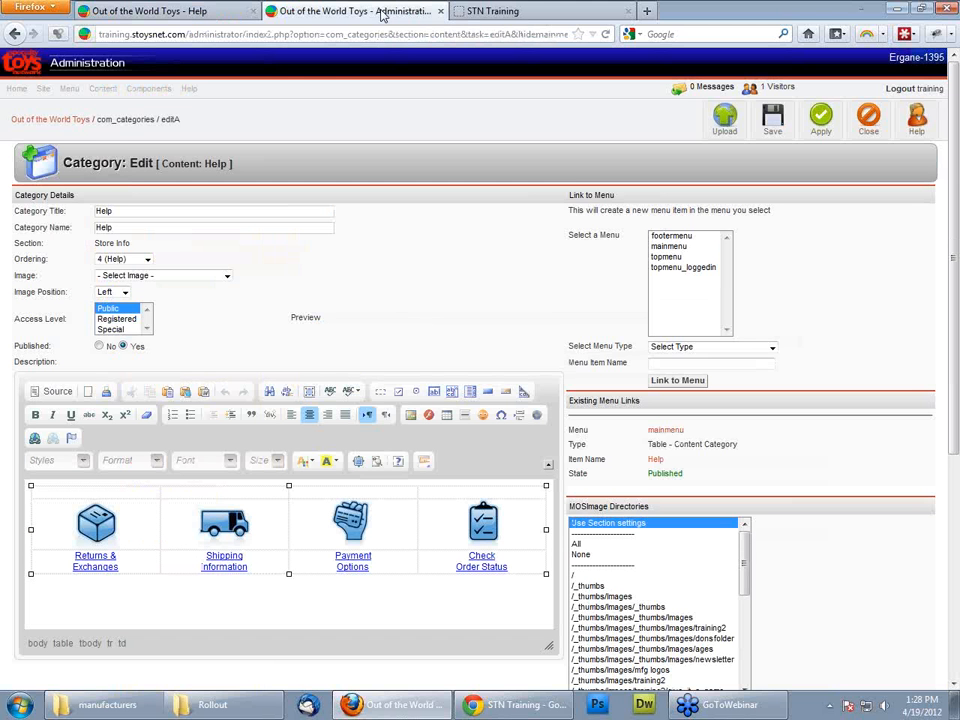
{"action": "left_click", "coordinate": [383, 524]}
{"action": "left_click", "coordinate": [872, 120]}
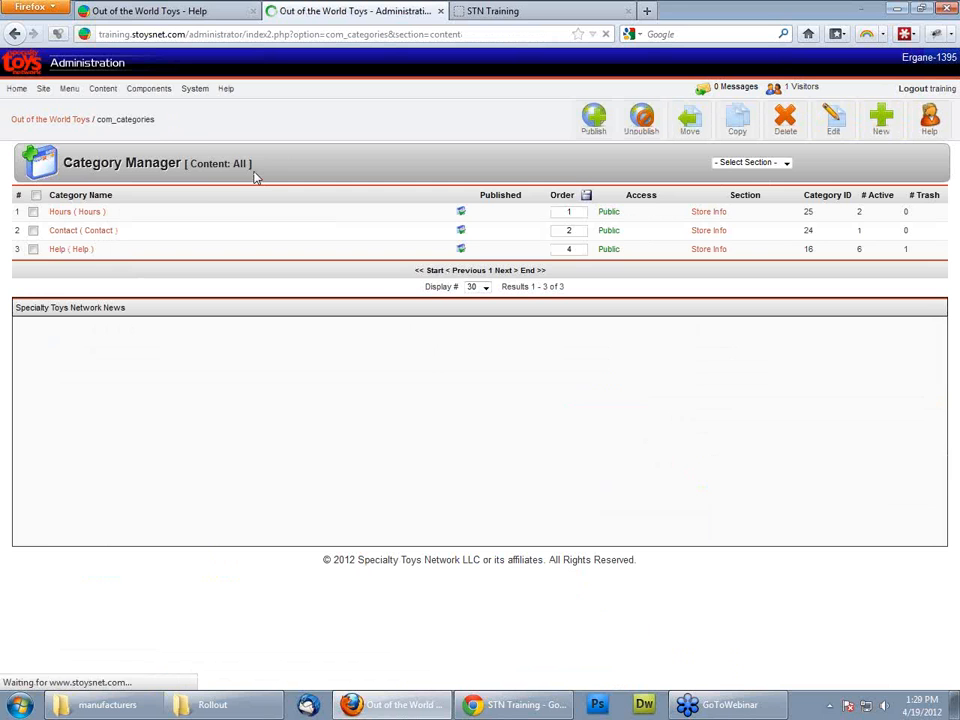
Step: View the Front Page Manager and flag the Test and Gift Wrapping content items for display on the front page
{"action": "mouse_move", "coordinate": [108, 96]}
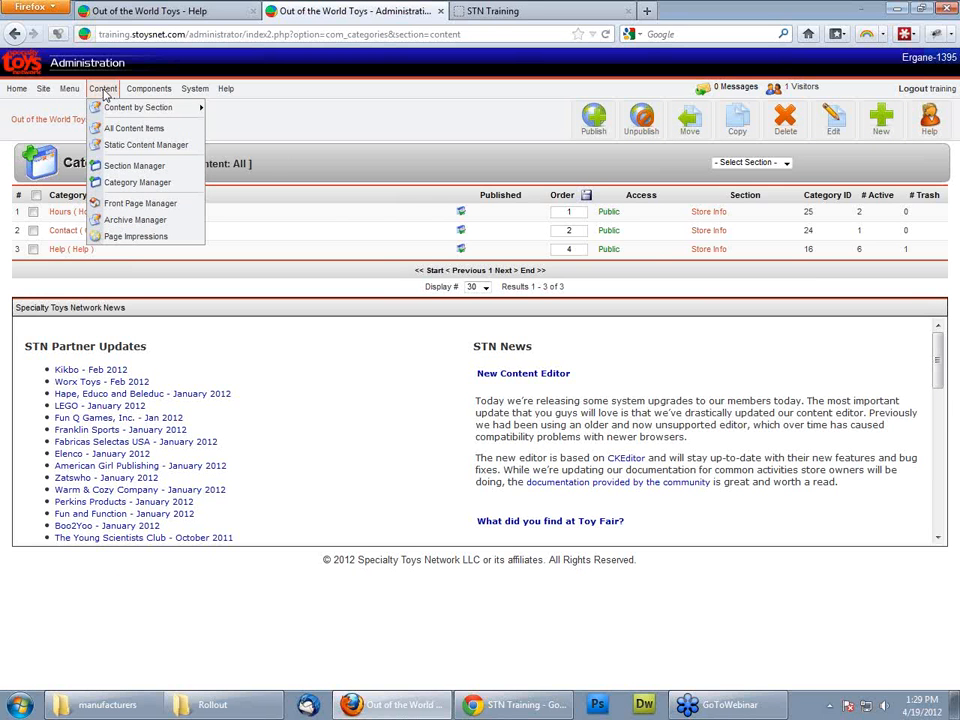
{"action": "left_click", "coordinate": [139, 204]}
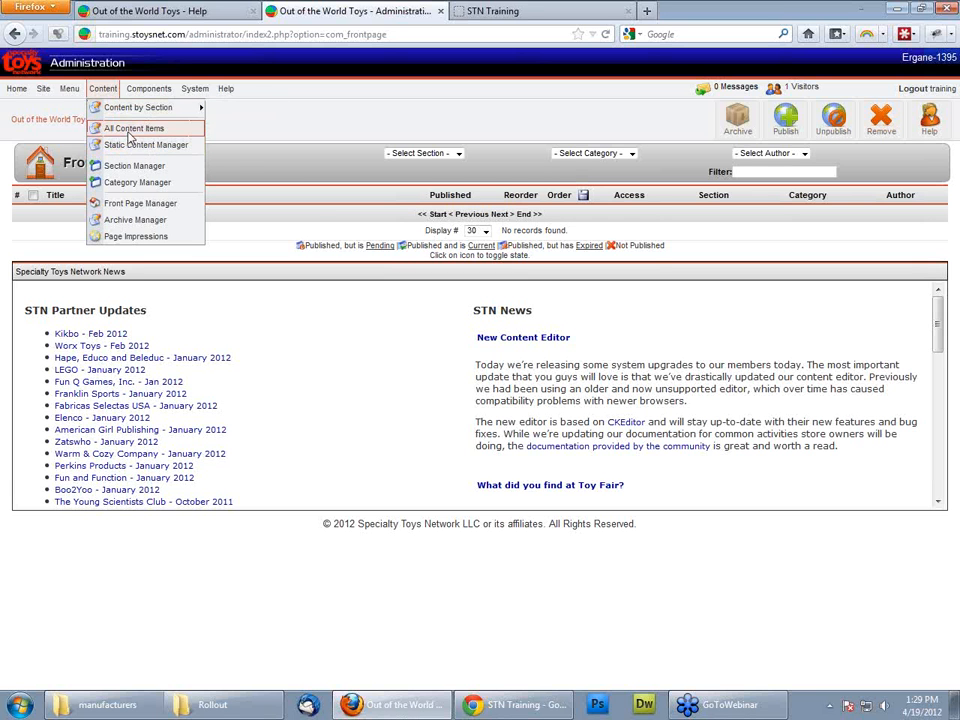
{"action": "left_click", "coordinate": [114, 132]}
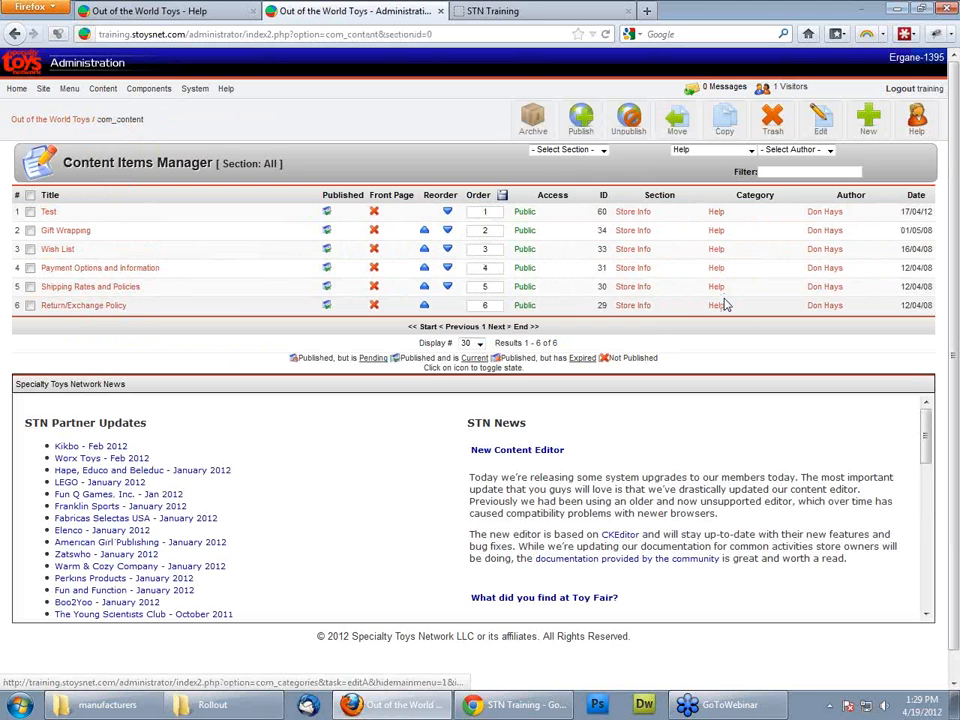
{"action": "left_click", "coordinate": [374, 213]}
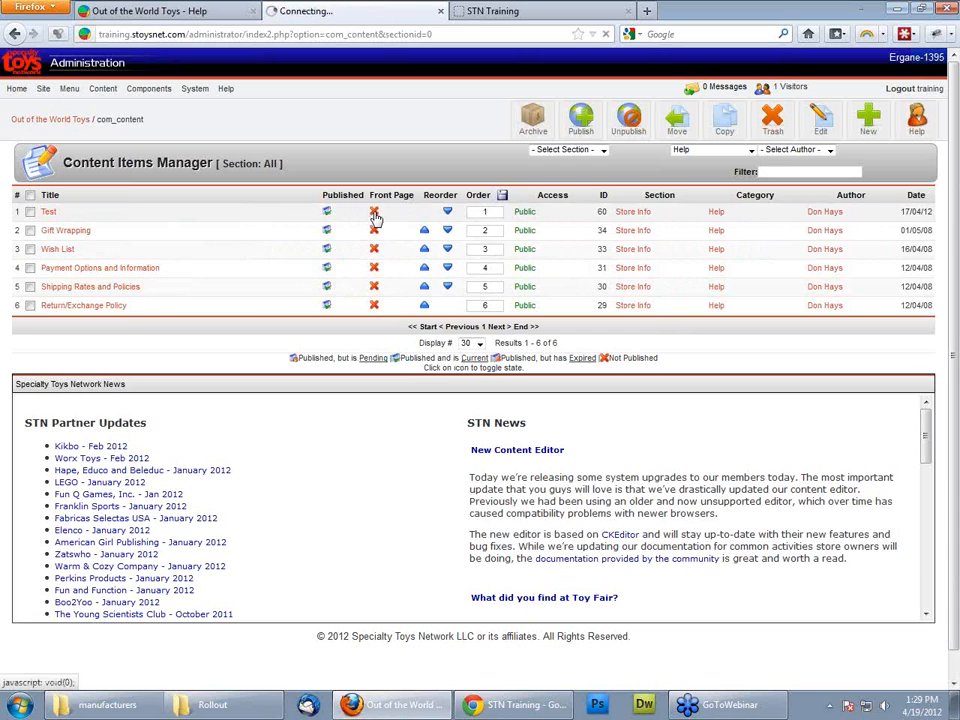
{"action": "left_click", "coordinate": [374, 231]}
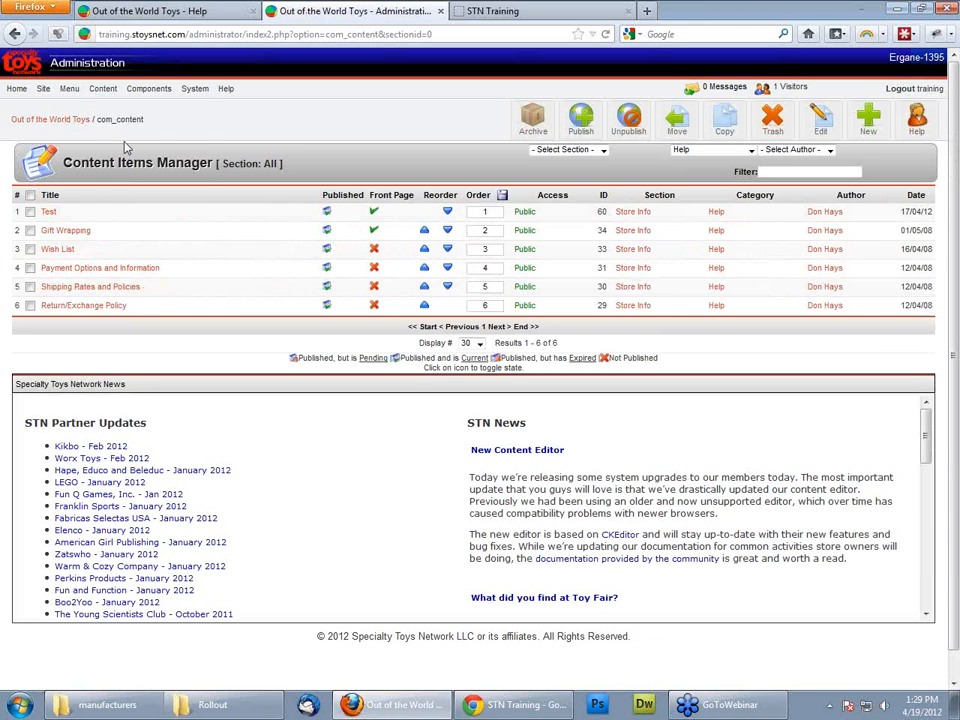
Step: Check the item list in the Front Page Manager, view the storefront's home page, and return to the administration area
{"action": "left_click", "coordinate": [128, 204]}
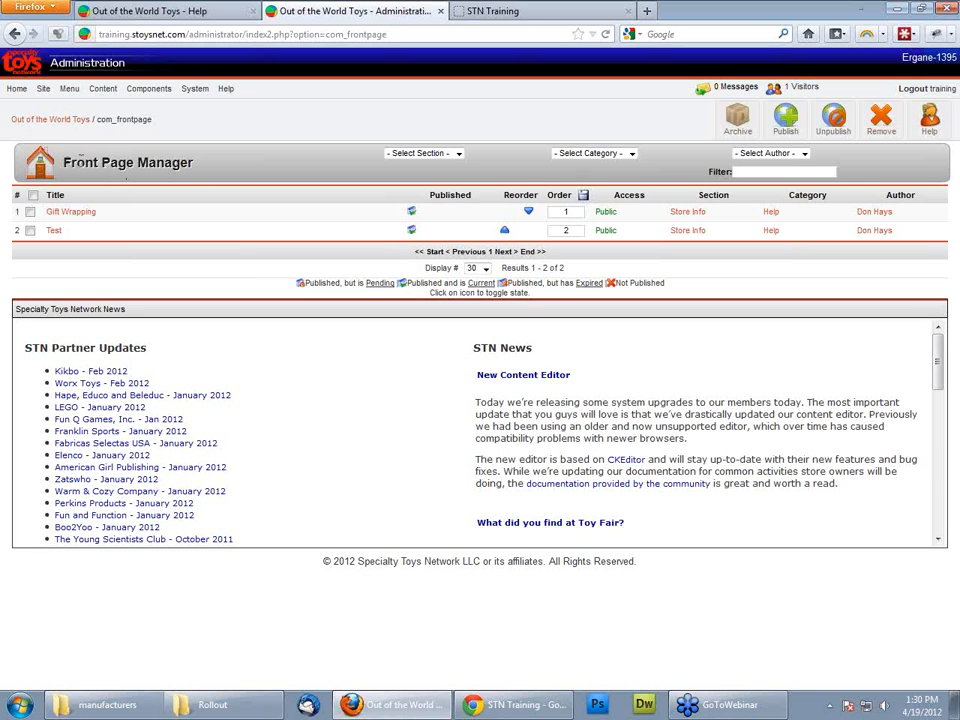
{"action": "left_click_drag", "start_coordinate": [63, 163], "coordinate": [134, 163]}
{"action": "left_click", "coordinate": [134, 165]}
{"action": "left_click", "coordinate": [150, 11]}
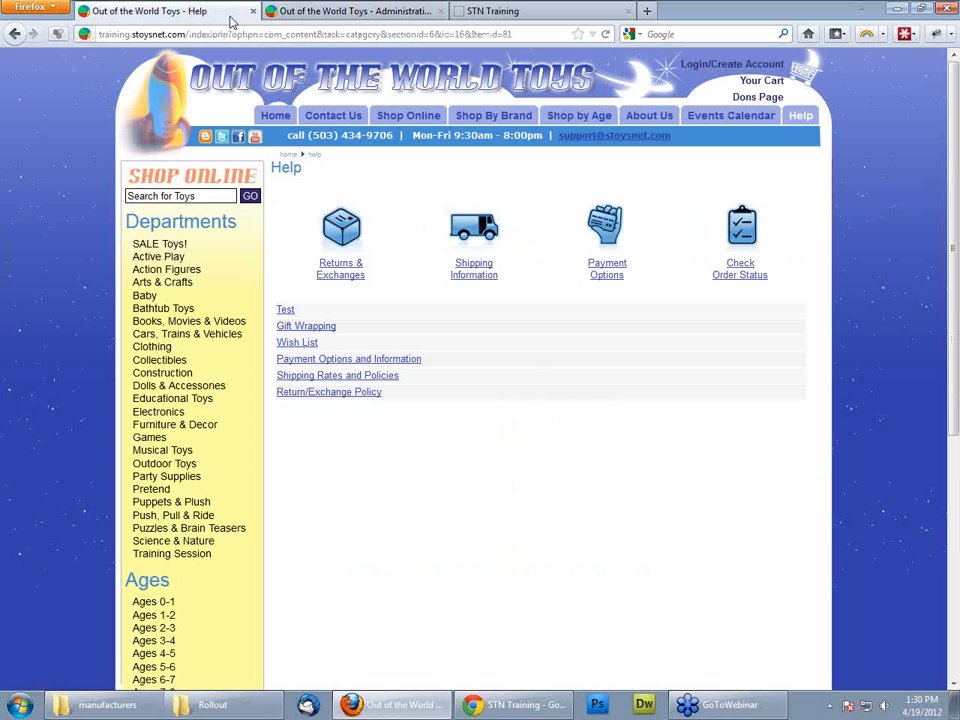
{"action": "left_click", "coordinate": [277, 117]}
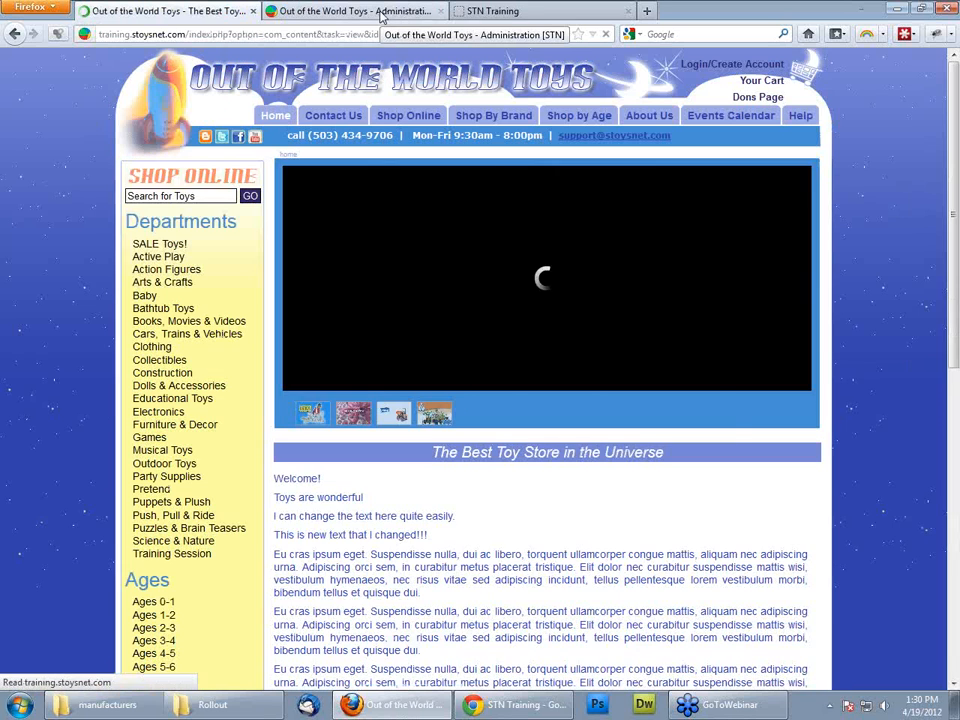
{"action": "left_click", "coordinate": [381, 13]}
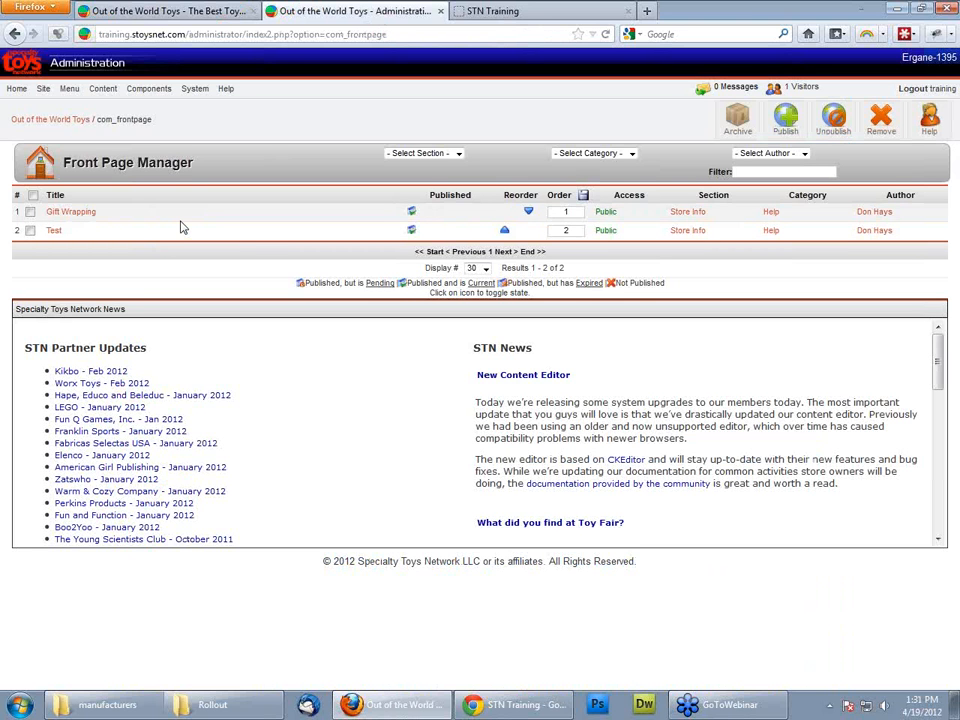
{"action": "double_click", "coordinate": [150, 162]}
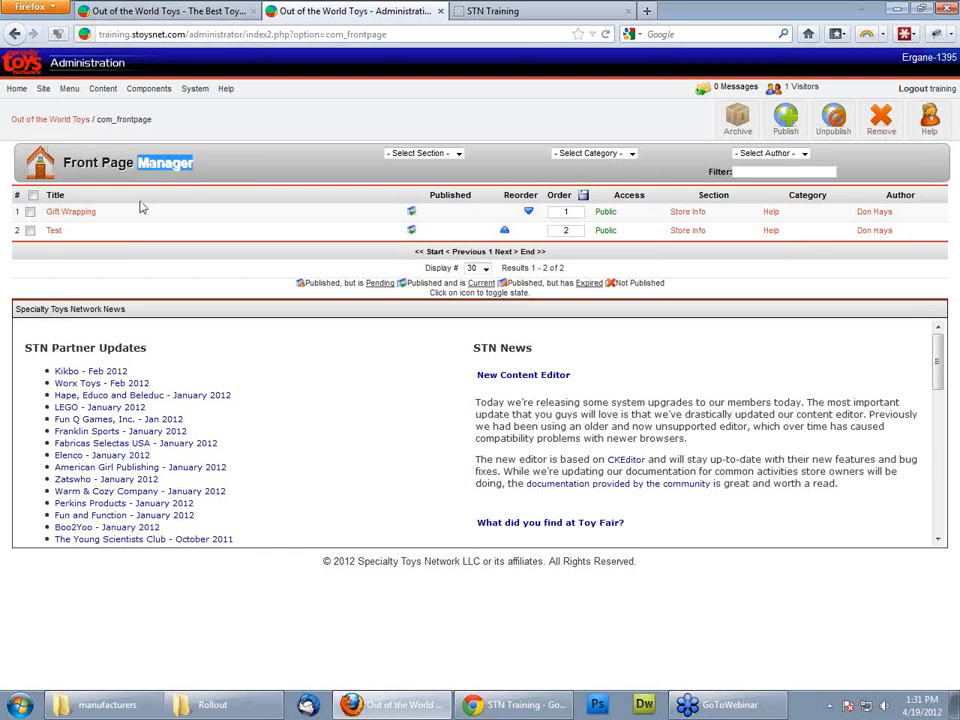
{"action": "left_click", "coordinate": [199, 170]}
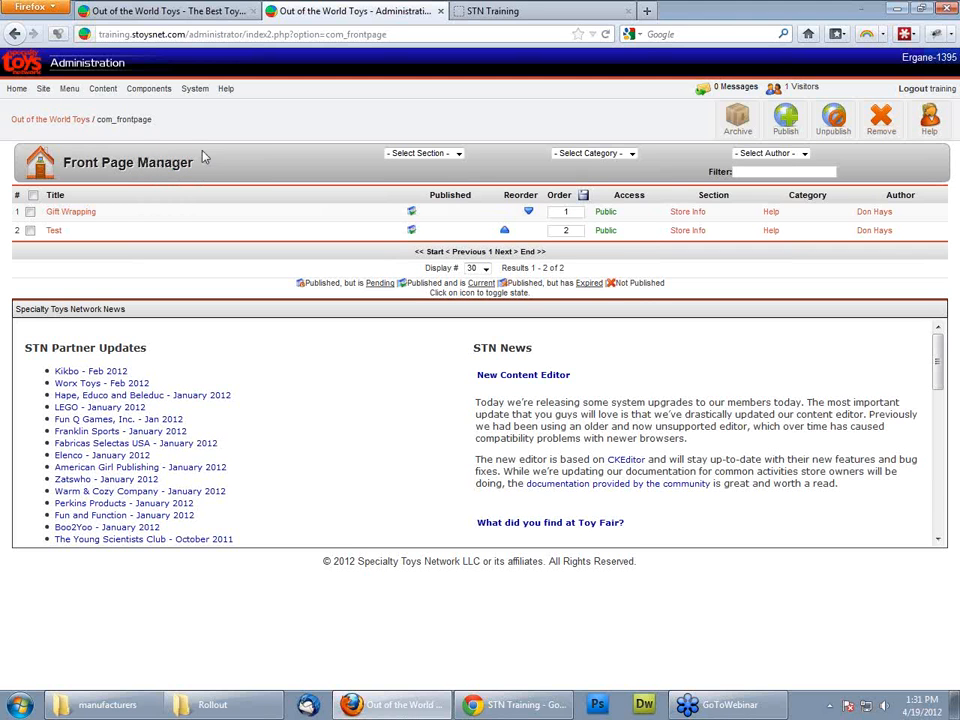
{"action": "mouse_move", "coordinate": [151, 120]}
{"action": "left_mouse_down"}
{"action": "mouse_move", "coordinate": [115, 120]}
{"action": "mouse_move", "coordinate": [152, 120]}
{"action": "left_mouse_up"}
{"action": "left_click", "coordinate": [113, 120]}
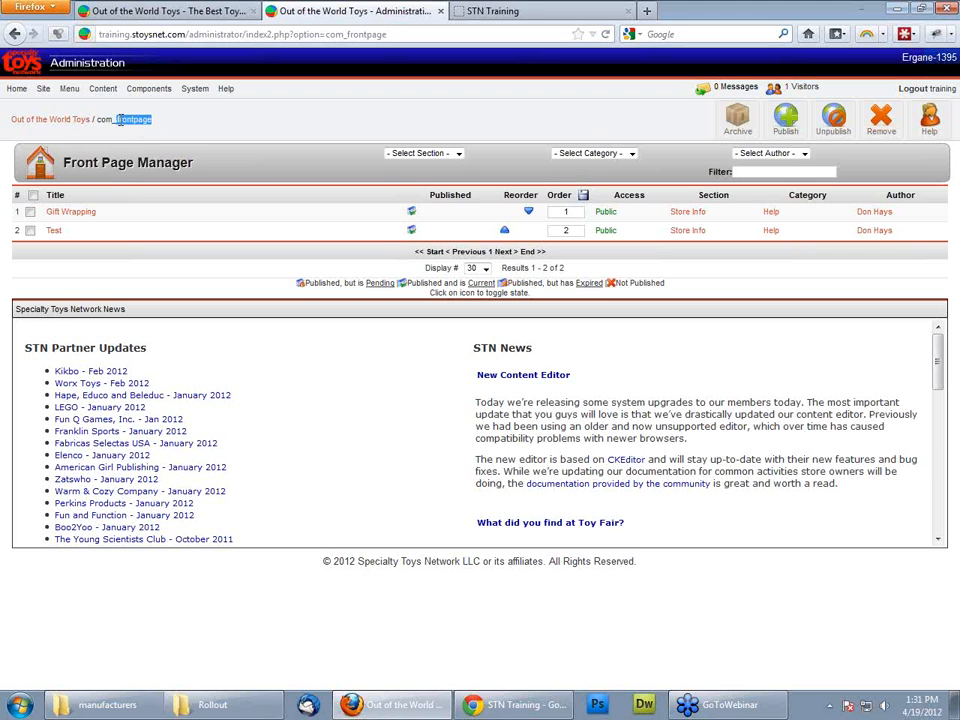
{"action": "double_click", "coordinate": [141, 166]}
{"action": "left_click", "coordinate": [141, 166]}
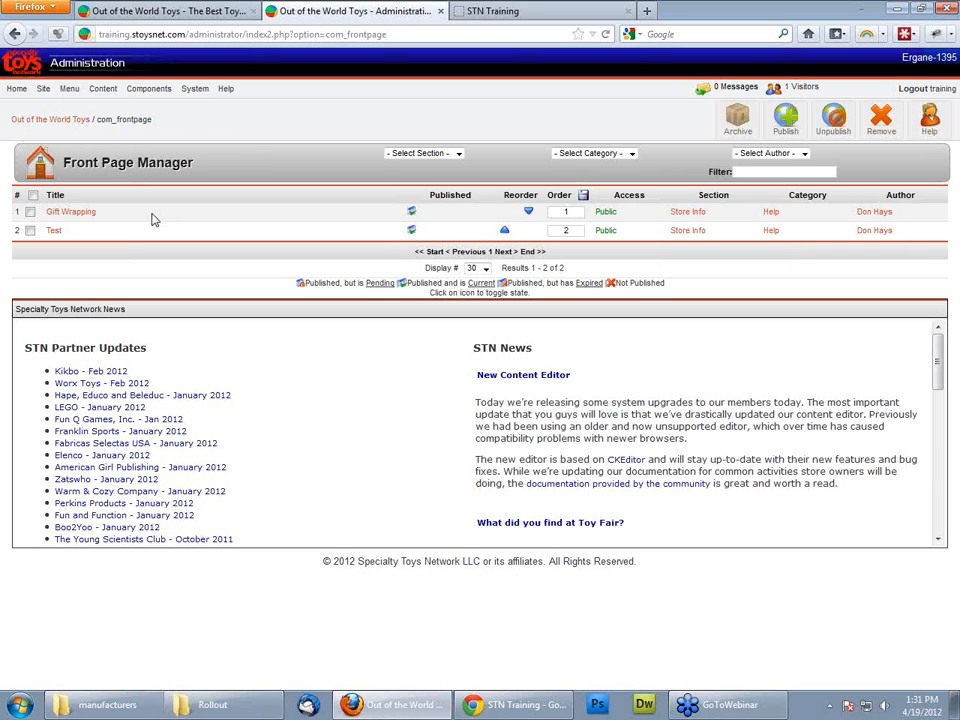
Step: Open the Archive Manager and look over its list of archived content items
{"action": "mouse_move", "coordinate": [98, 89]}
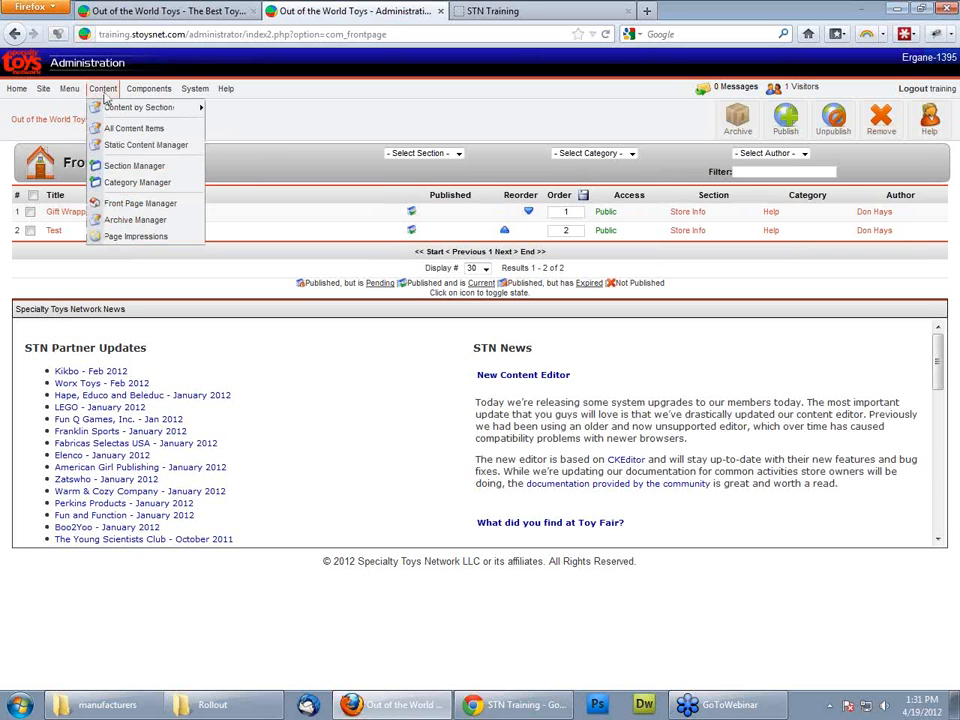
{"action": "left_click", "coordinate": [137, 222]}
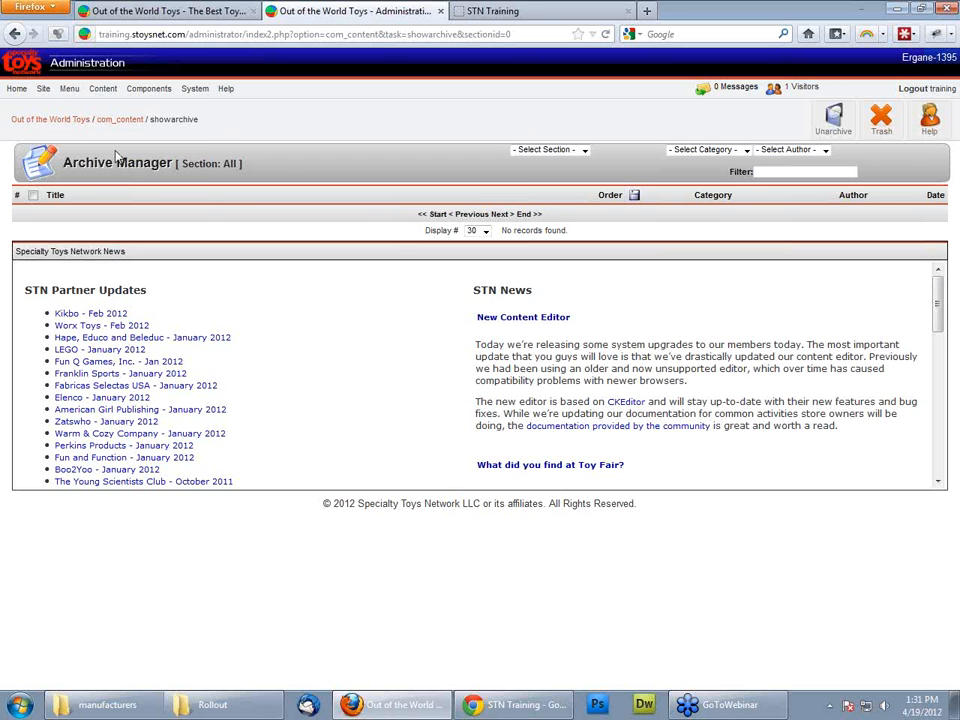
{"action": "mouse_move", "coordinate": [69, 88]}
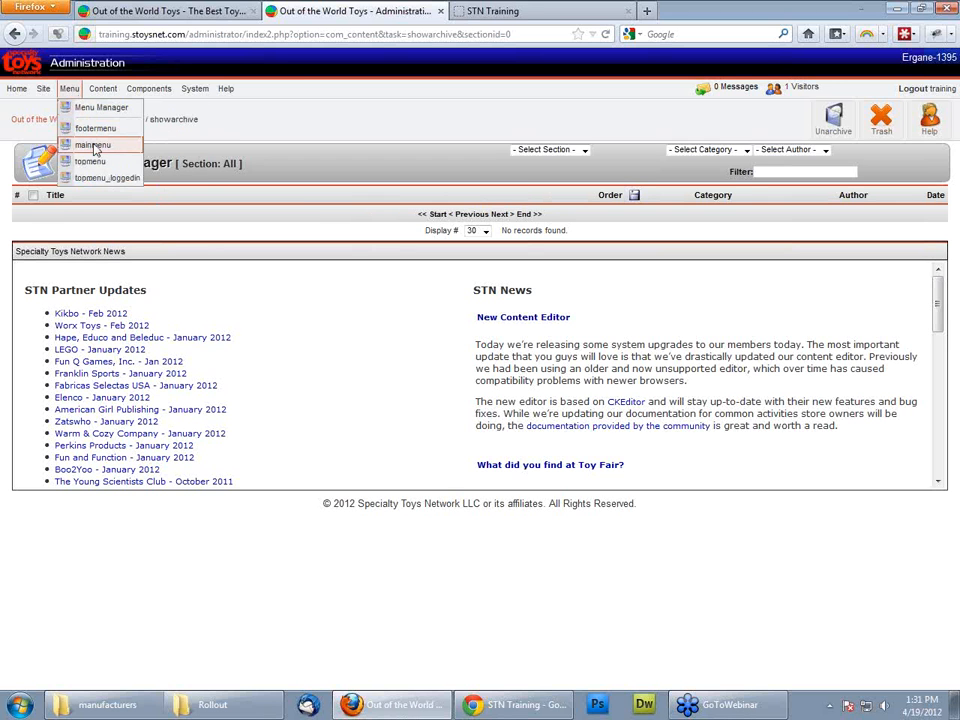
Step: Archive the Test item from the list of all content items and check for it in the Archive Manager
{"action": "mouse_move", "coordinate": [103, 88]}
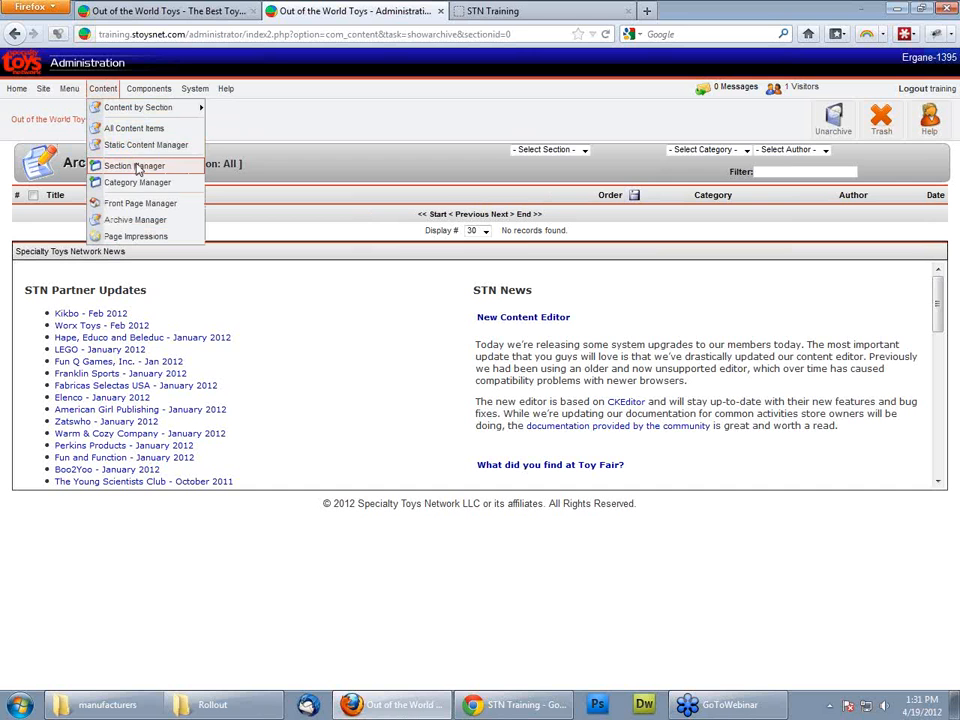
{"action": "left_click", "coordinate": [126, 129]}
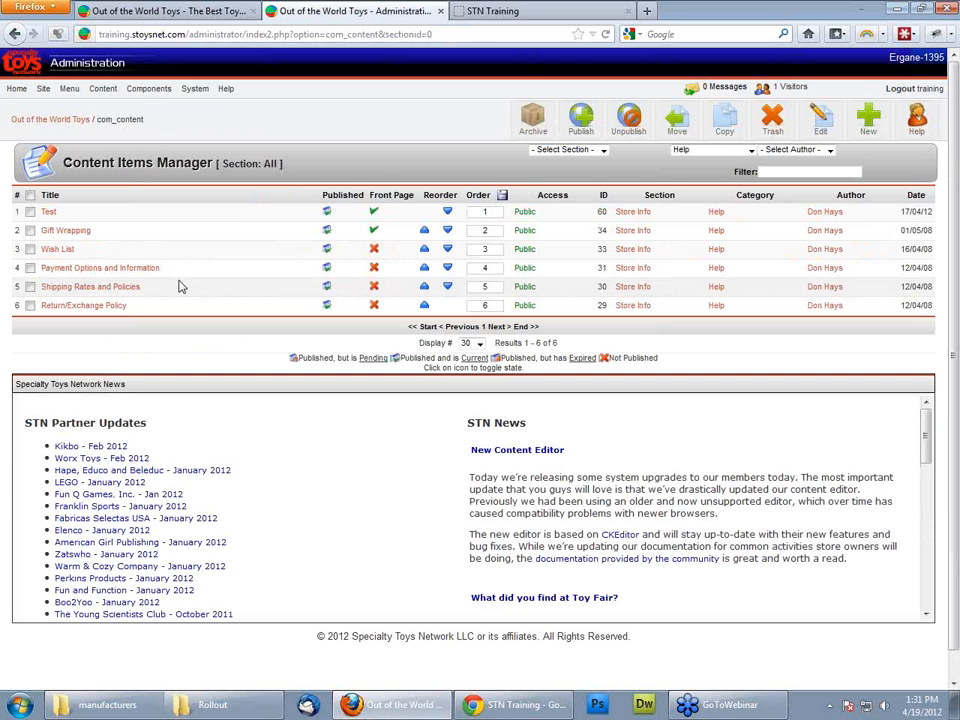
{"action": "left_click", "coordinate": [30, 211]}
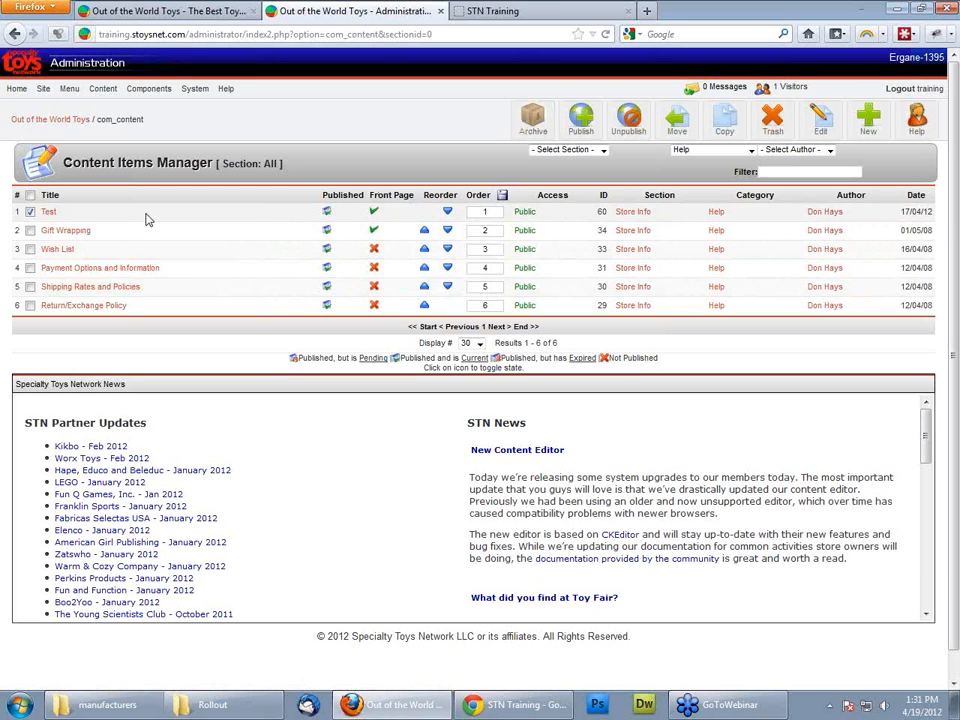
{"action": "left_click", "coordinate": [533, 120]}
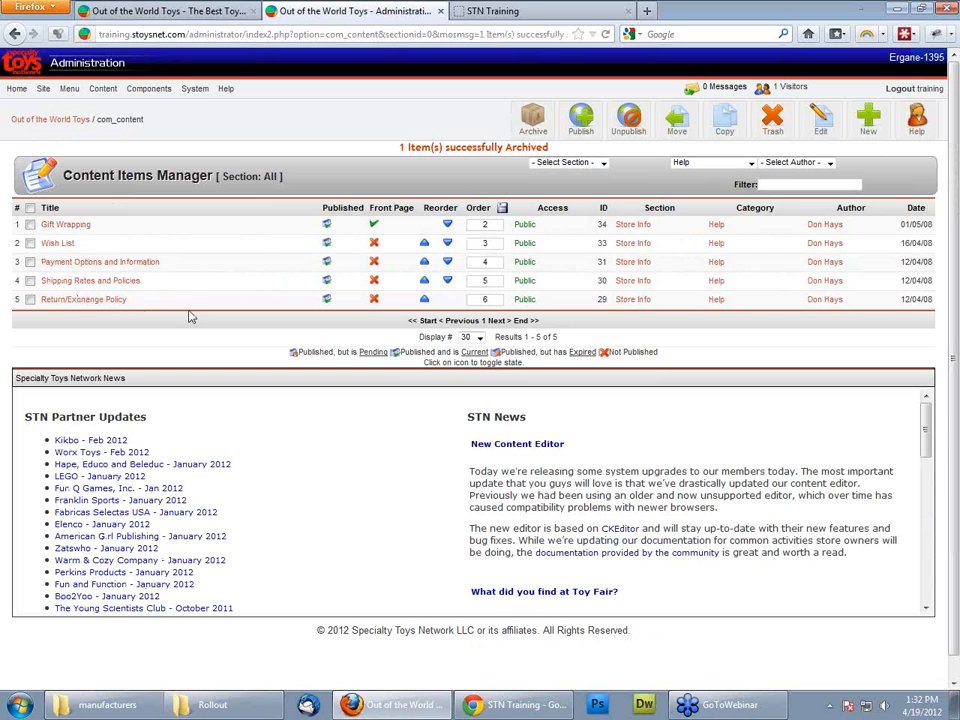
{"action": "mouse_move", "coordinate": [103, 88]}
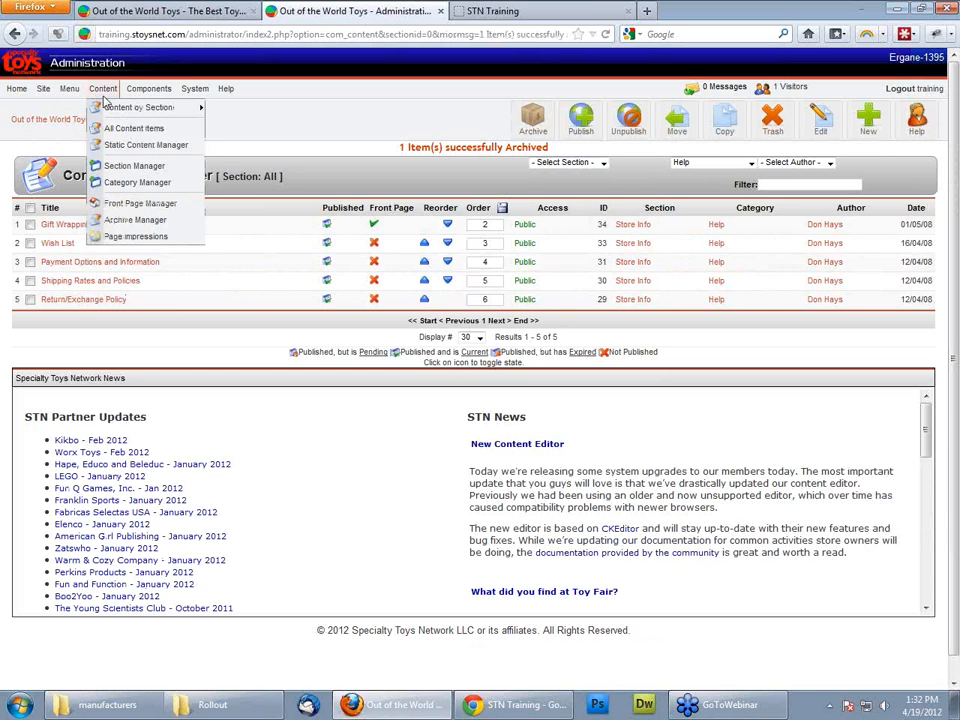
{"action": "left_click", "coordinate": [136, 220]}
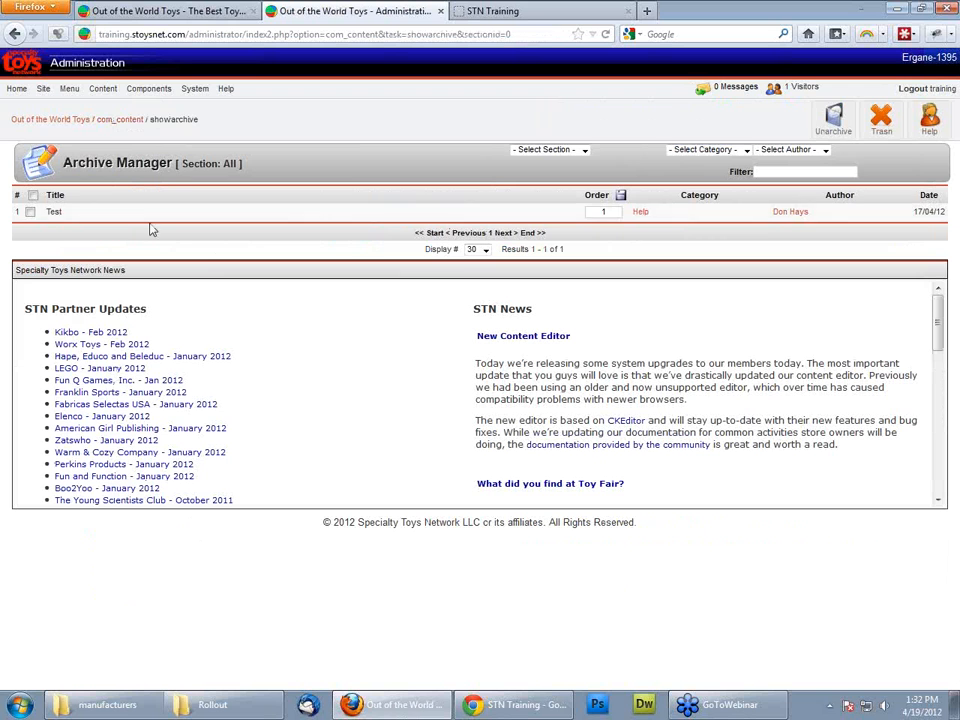
{"action": "left_click", "coordinate": [30, 212]}
{"action": "left_click", "coordinate": [31, 213]}
Step: Open the Page Impressions statistics and look through the list of pages with their impression counts
{"action": "mouse_move", "coordinate": [105, 93]}
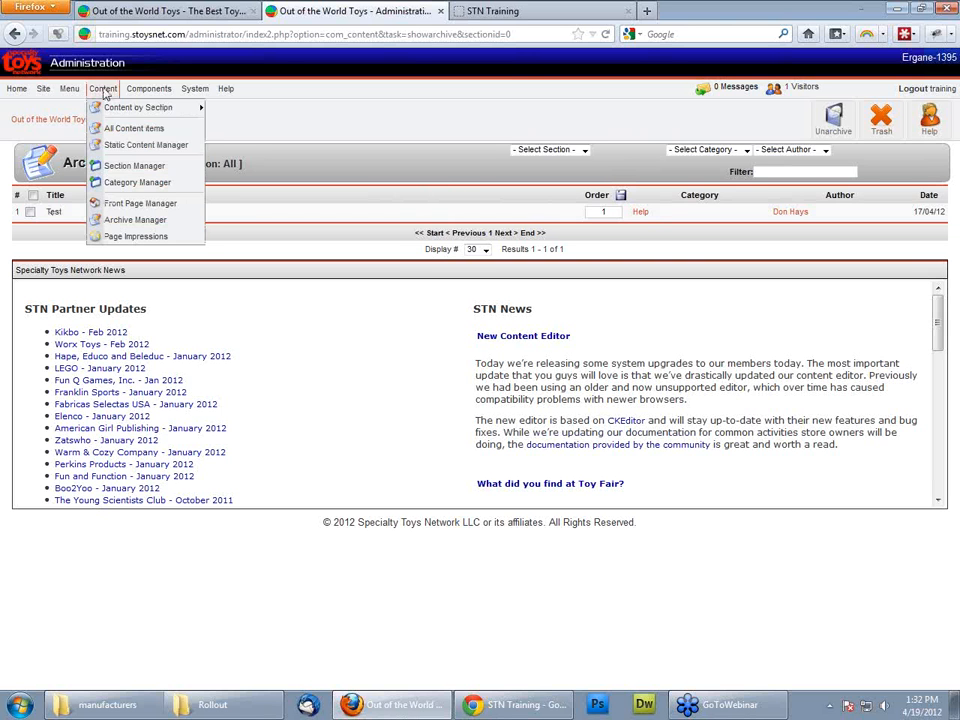
{"action": "left_click", "coordinate": [135, 236]}
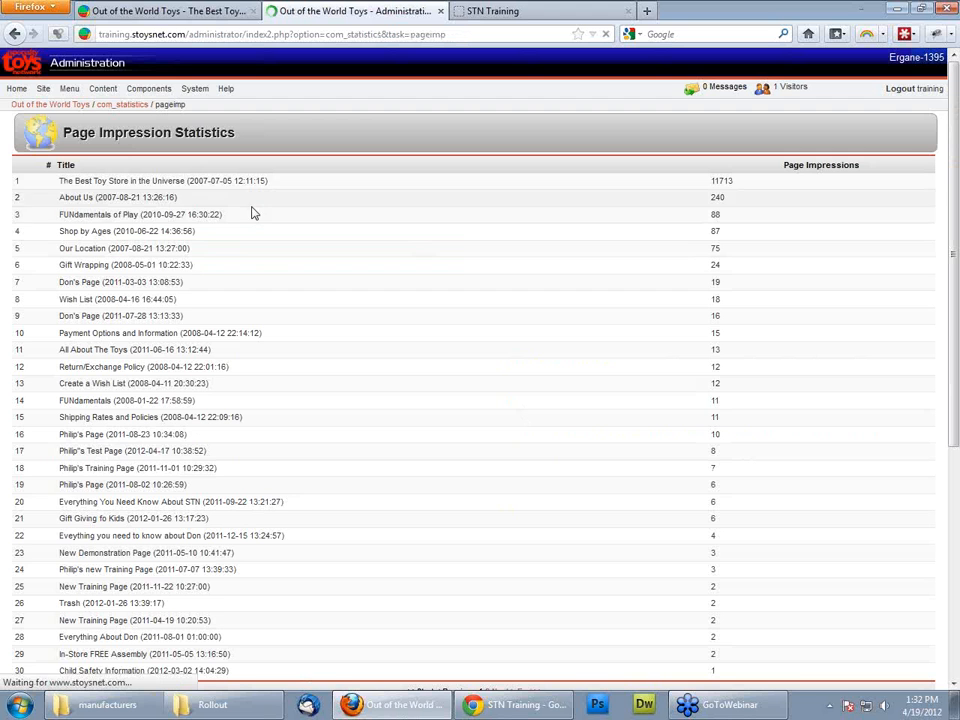
{"action": "scroll", "coordinate": [157, 299], "scroll_direction": "down", "scroll_amount": 5}
{"action": "scroll", "coordinate": [160, 313], "scroll_direction": "up", "scroll_amount": 5}
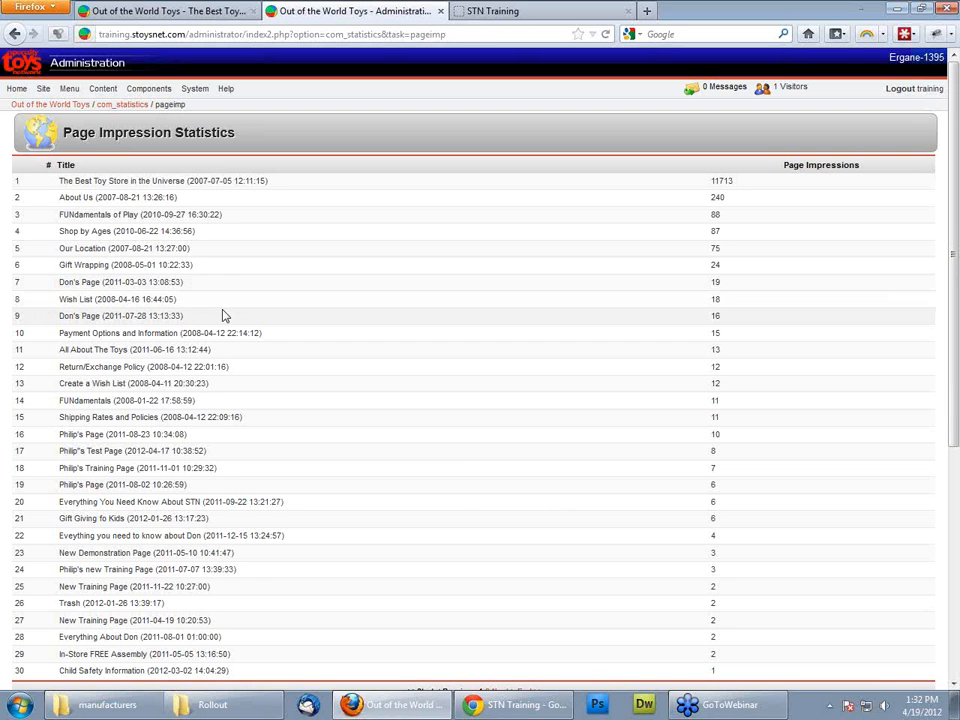
{"action": "left_click_drag", "start_coordinate": [78, 299], "coordinate": [108, 333]}
{"action": "left_click", "coordinate": [109, 332]}
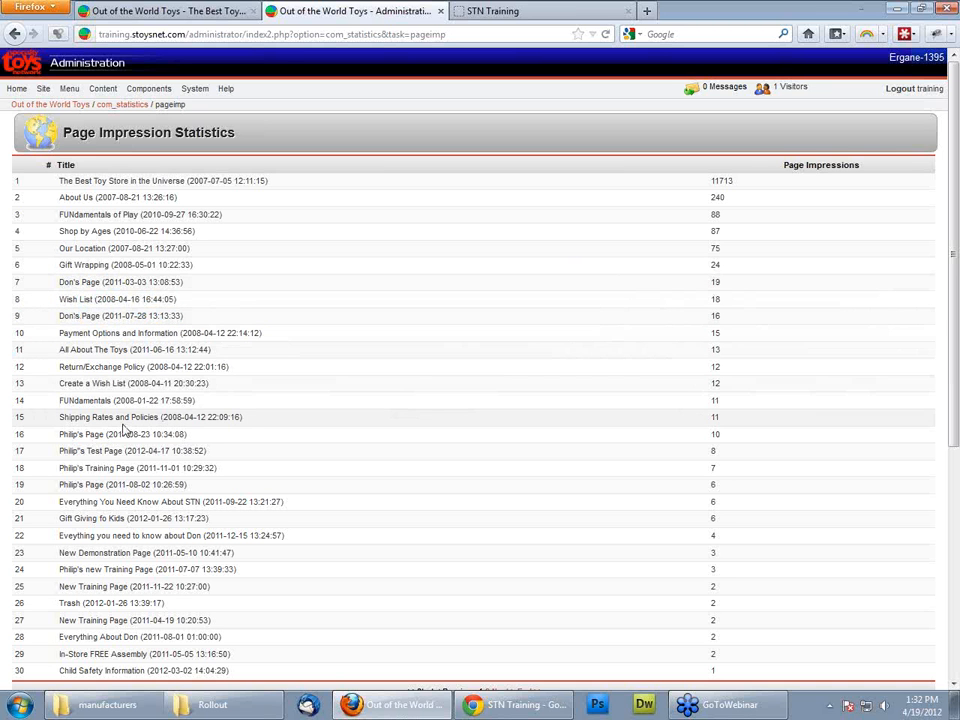
{"action": "scroll", "coordinate": [780, 295], "scroll_direction": "down", "scroll_amount": 2}
{"action": "scroll", "coordinate": [677, 315], "scroll_direction": "down", "scroll_amount": 5}
{"action": "scroll", "coordinate": [654, 291], "scroll_direction": "up", "scroll_amount": 10}
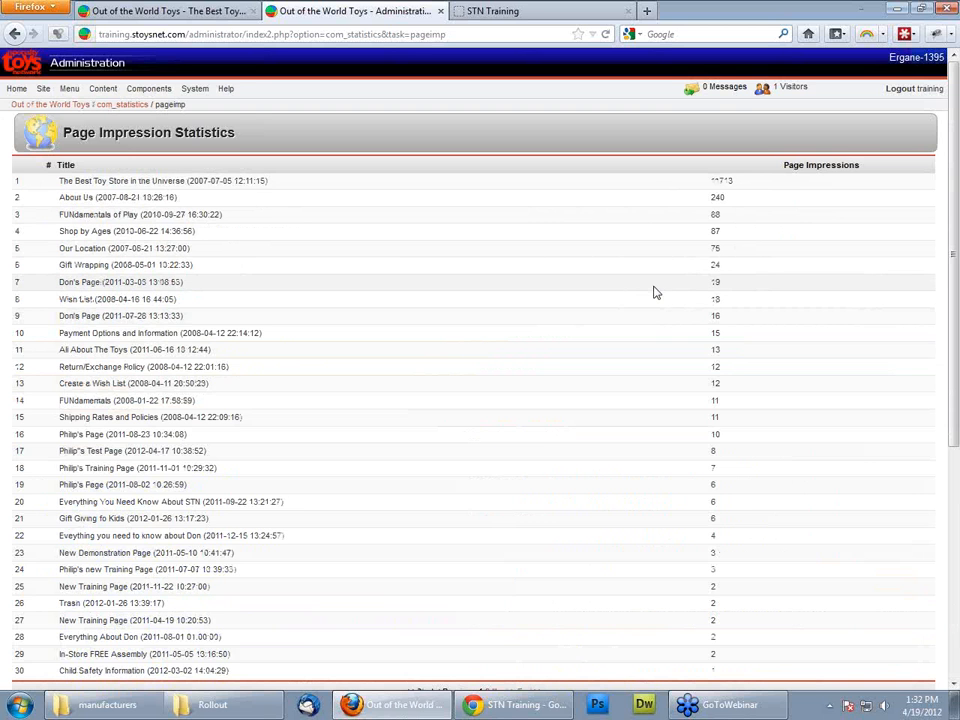
{"action": "scroll", "coordinate": [430, 315], "scroll_direction": "down", "scroll_amount": 5}
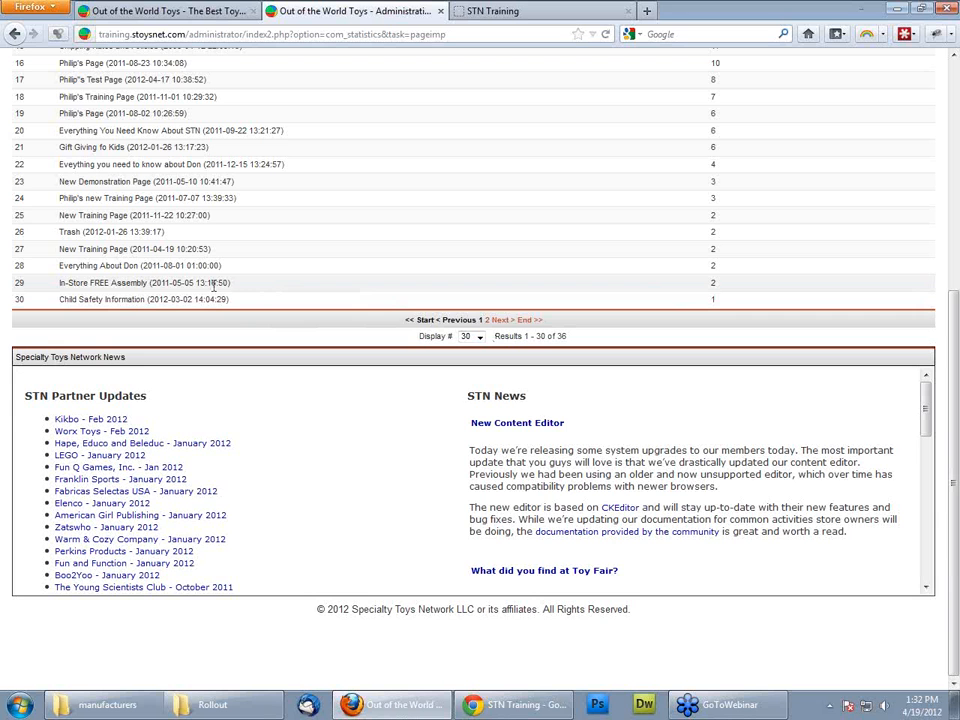
{"action": "scroll", "coordinate": [143, 281], "scroll_direction": "up", "scroll_amount": 3}
{"action": "scroll", "coordinate": [143, 281], "scroll_direction": "up", "scroll_amount": 4}
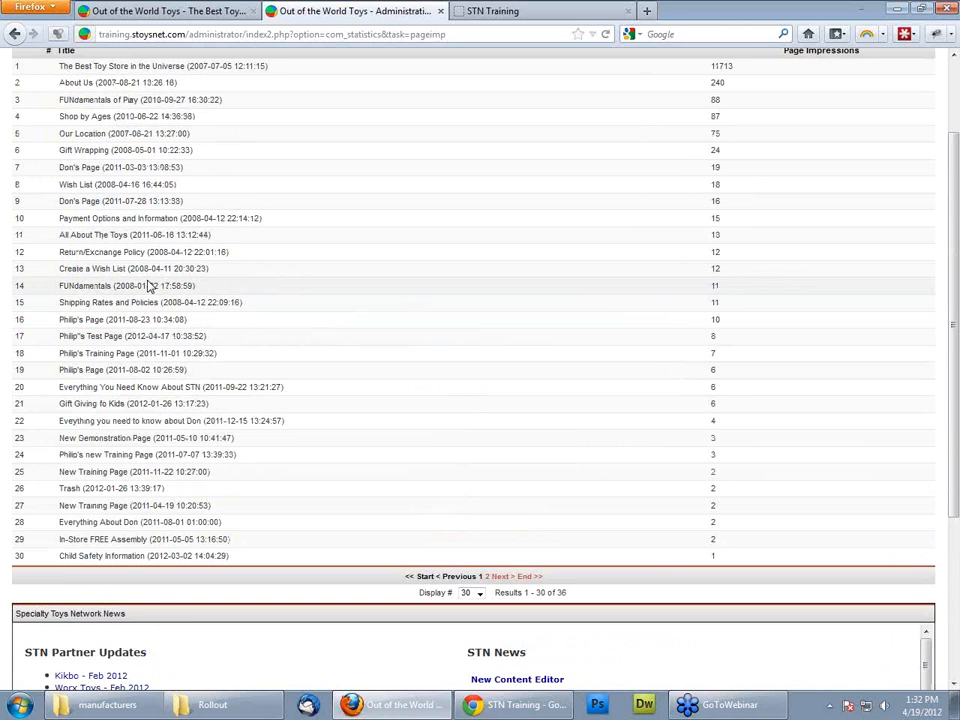
{"action": "scroll", "coordinate": [148, 287], "scroll_direction": "up", "scroll_amount": 3}
{"action": "left_click_drag", "start_coordinate": [126, 229], "coordinate": [154, 440]}
{"action": "left_click", "coordinate": [154, 445]}
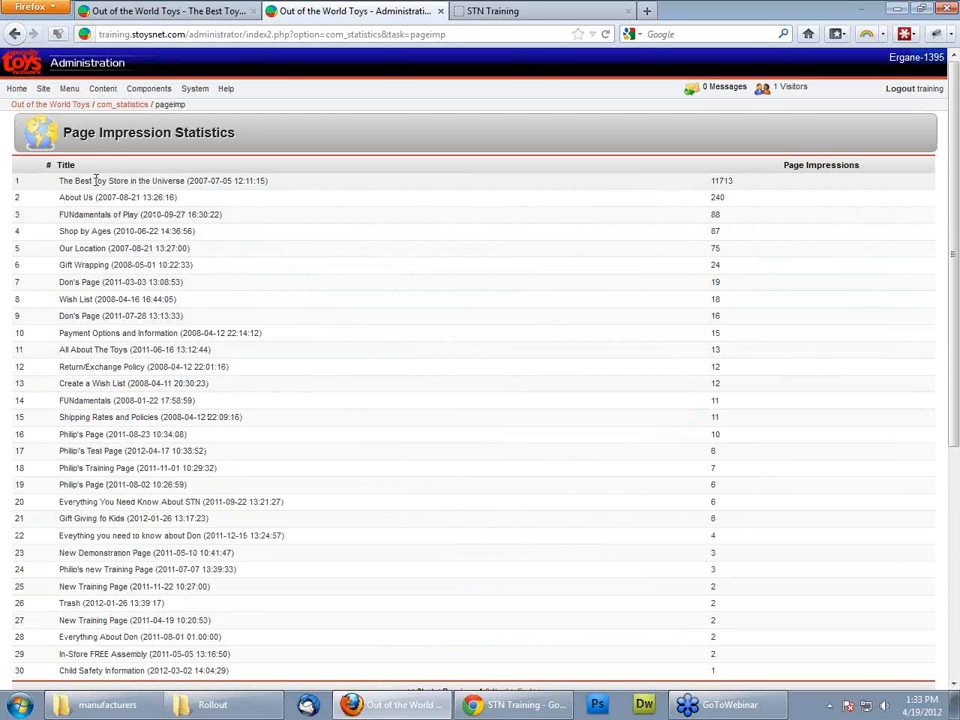
Step: Open the Search Text statistics and look over the terms visitors searched for and how often each was requested
{"action": "mouse_move", "coordinate": [47, 93]}
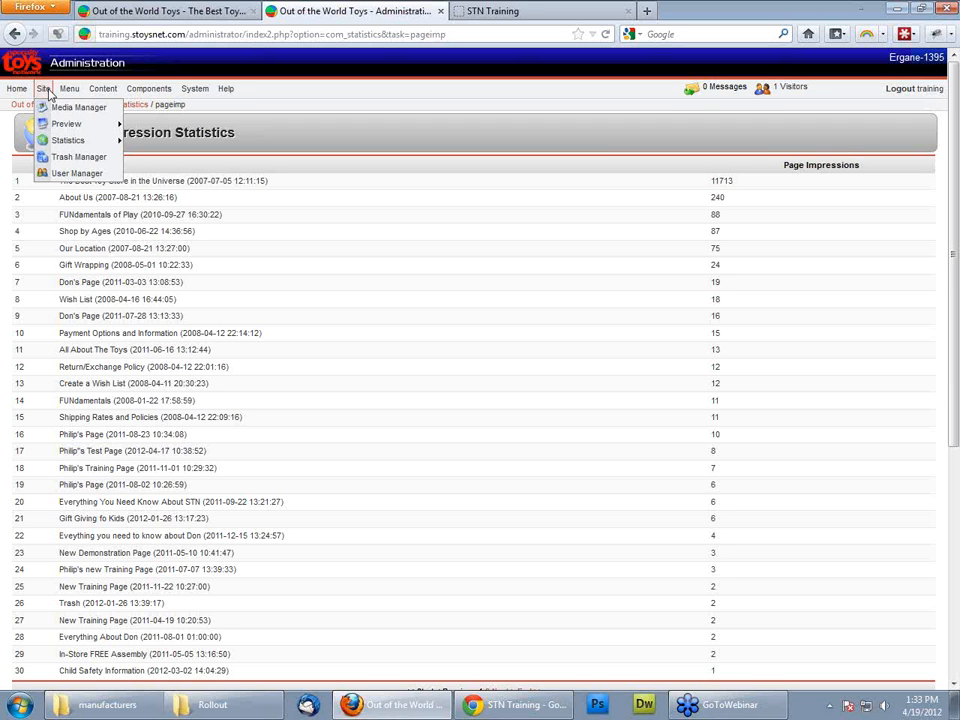
{"action": "mouse_move", "coordinate": [69, 140]}
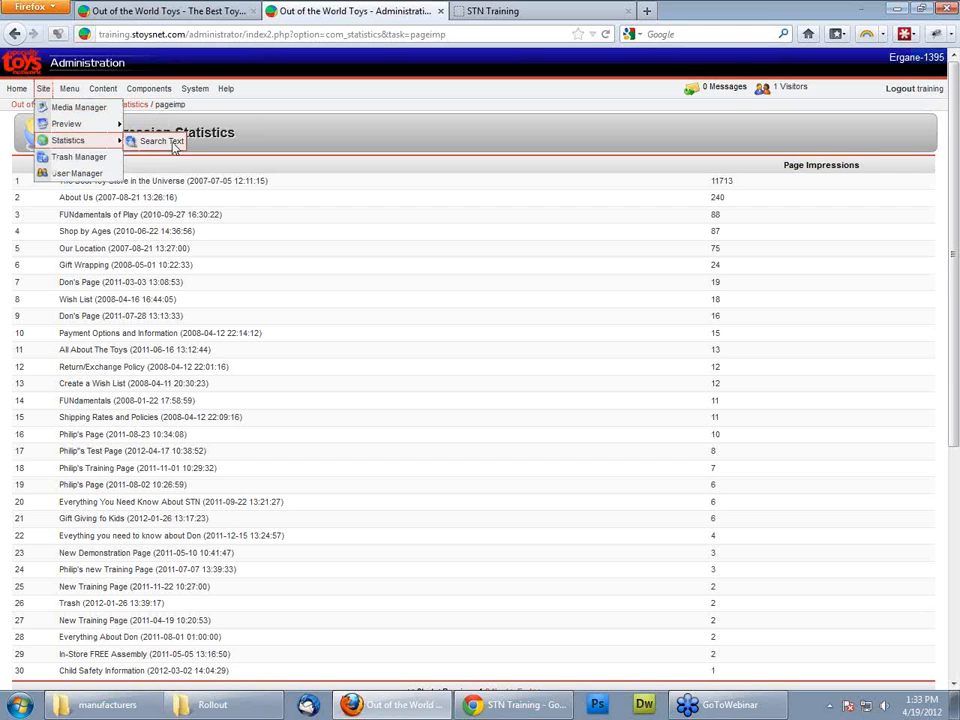
{"action": "left_click", "coordinate": [160, 141]}
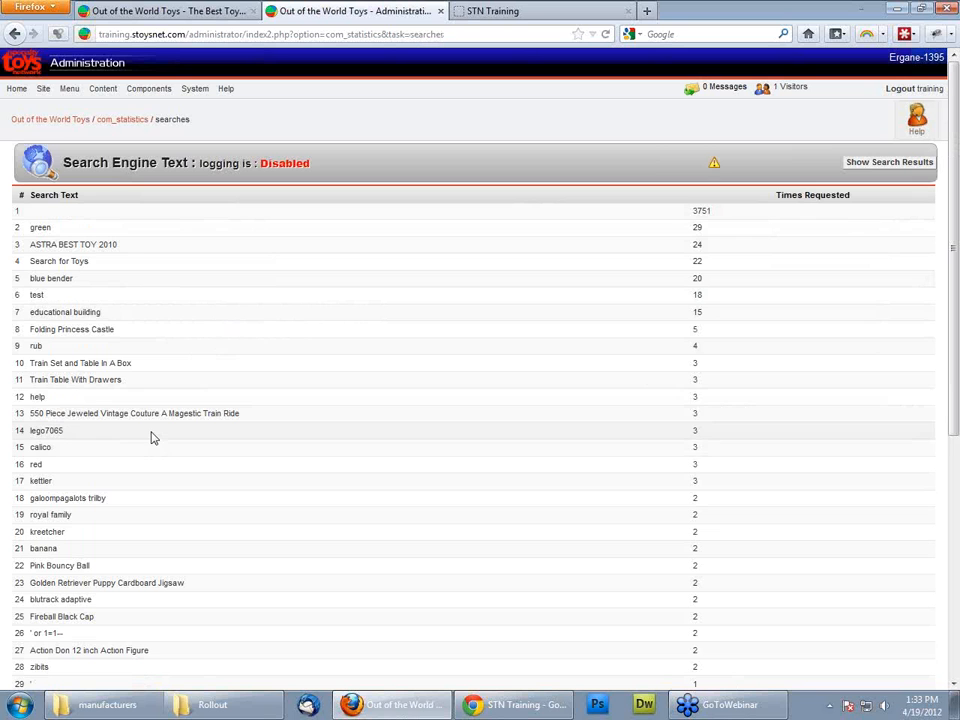
{"action": "left_click_drag", "start_coordinate": [43, 246], "coordinate": [71, 304]}
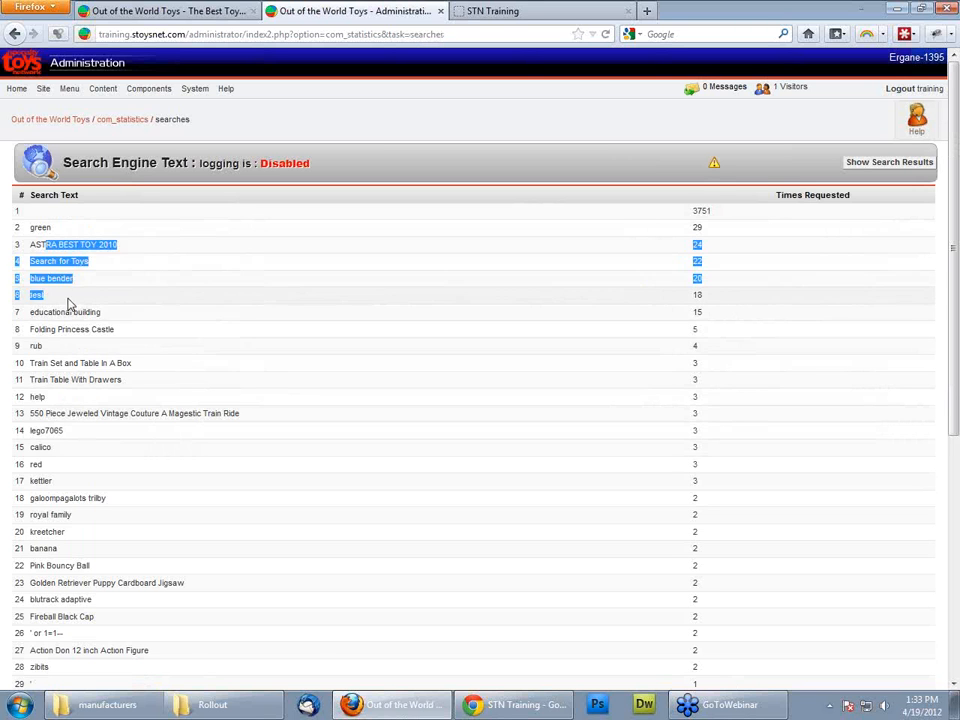
{"action": "left_click", "coordinate": [72, 312]}
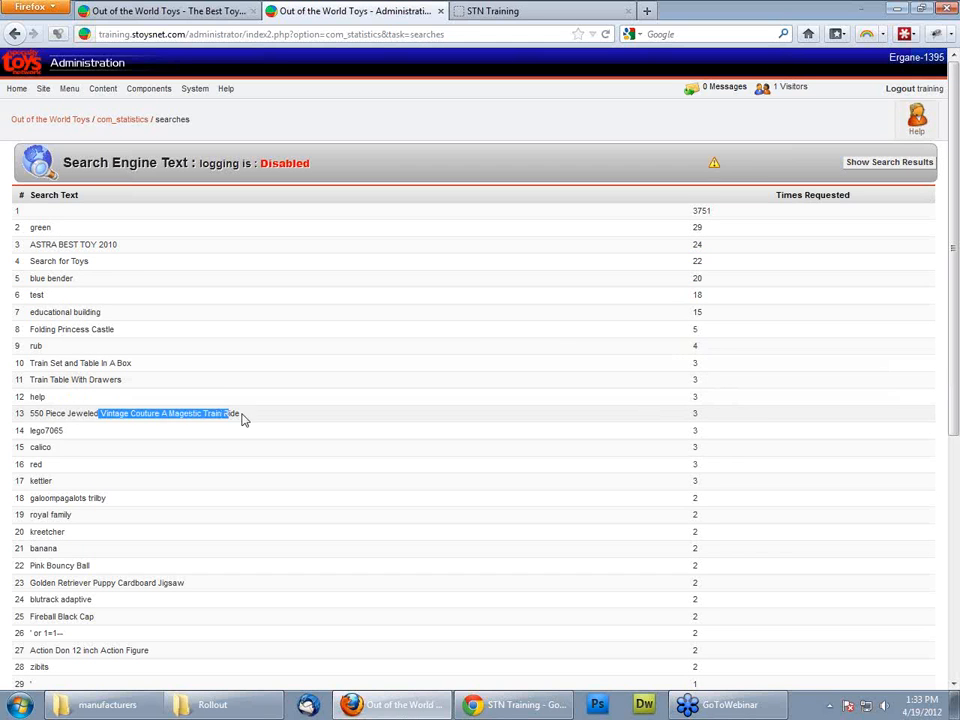
{"action": "left_click_drag", "start_coordinate": [127, 387], "coordinate": [78, 313]}
{"action": "left_click", "coordinate": [88, 428]}
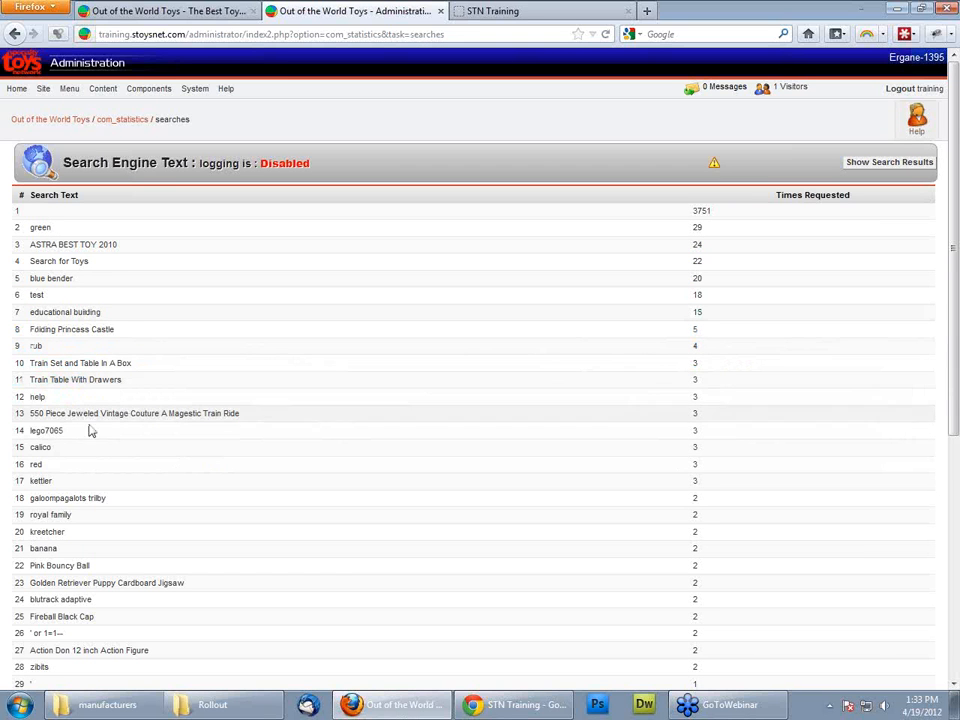
{"action": "left_click_drag", "start_coordinate": [77, 489], "coordinate": [85, 534]}
{"action": "left_click", "coordinate": [85, 534]}
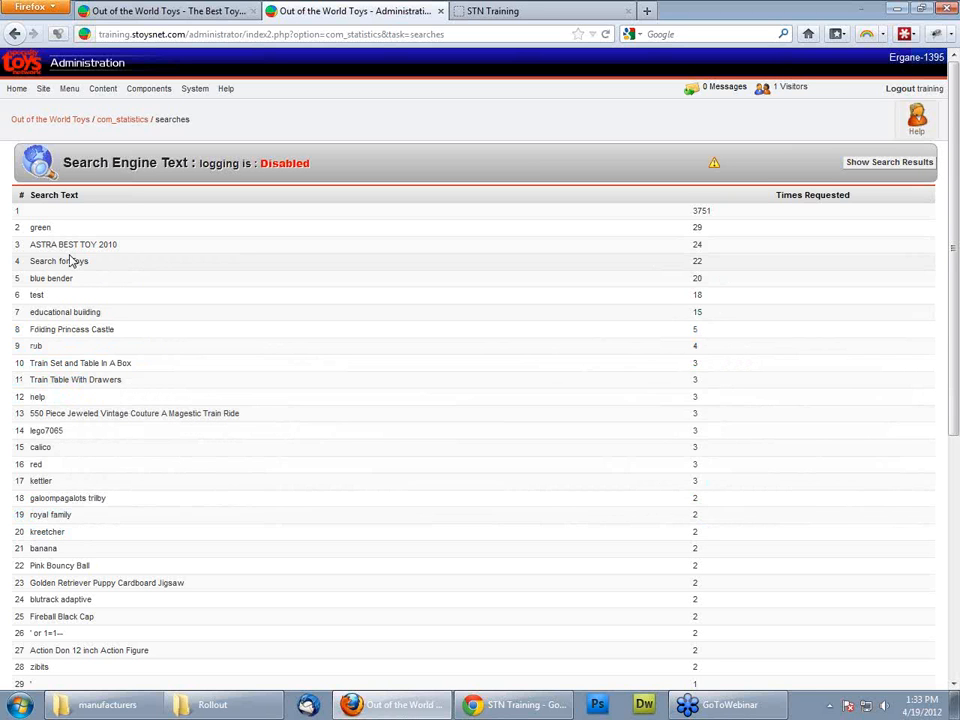
Step: Show the results returned for each search term, and return to the Control Panel
{"action": "left_click", "coordinate": [880, 167]}
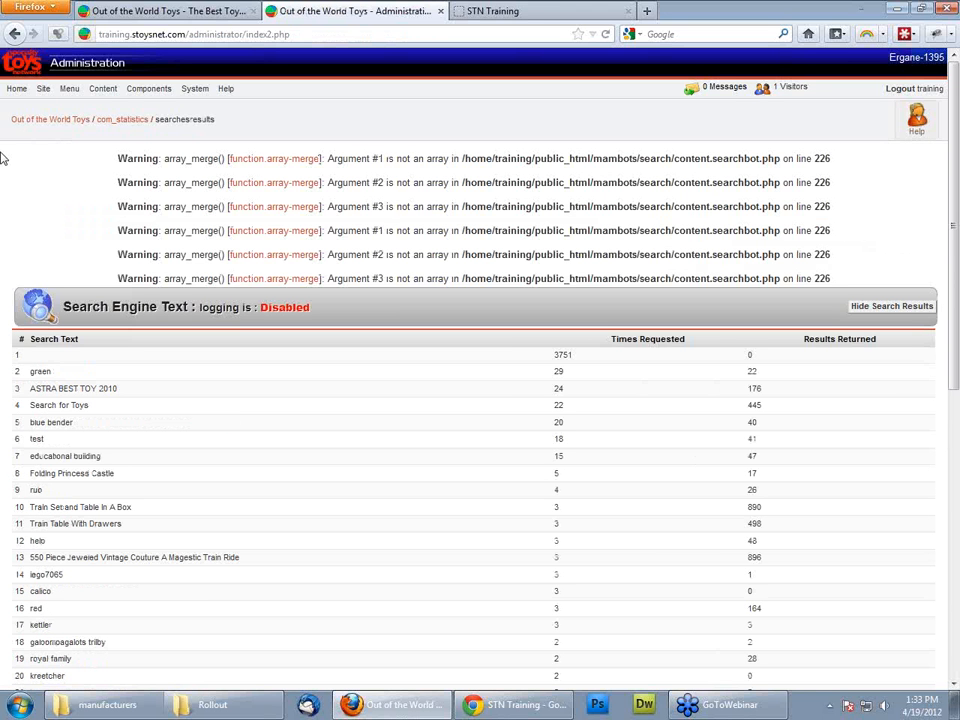
{"action": "left_click", "coordinate": [43, 121]}
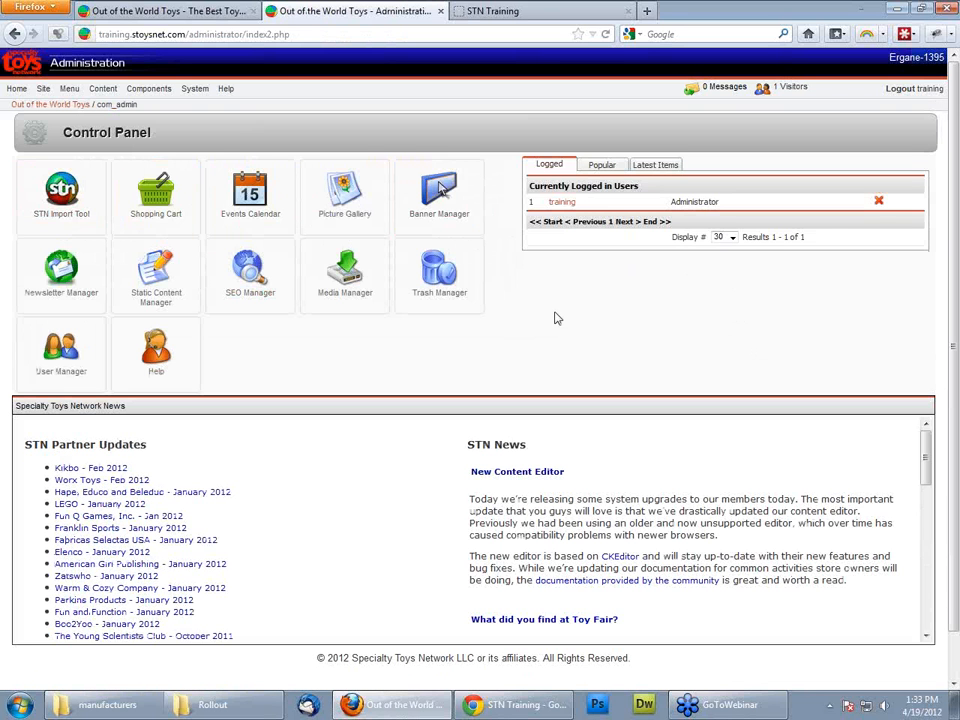
{"action": "mouse_move", "coordinate": [112, 86]}
{"action": "mouse_move", "coordinate": [43, 91]}
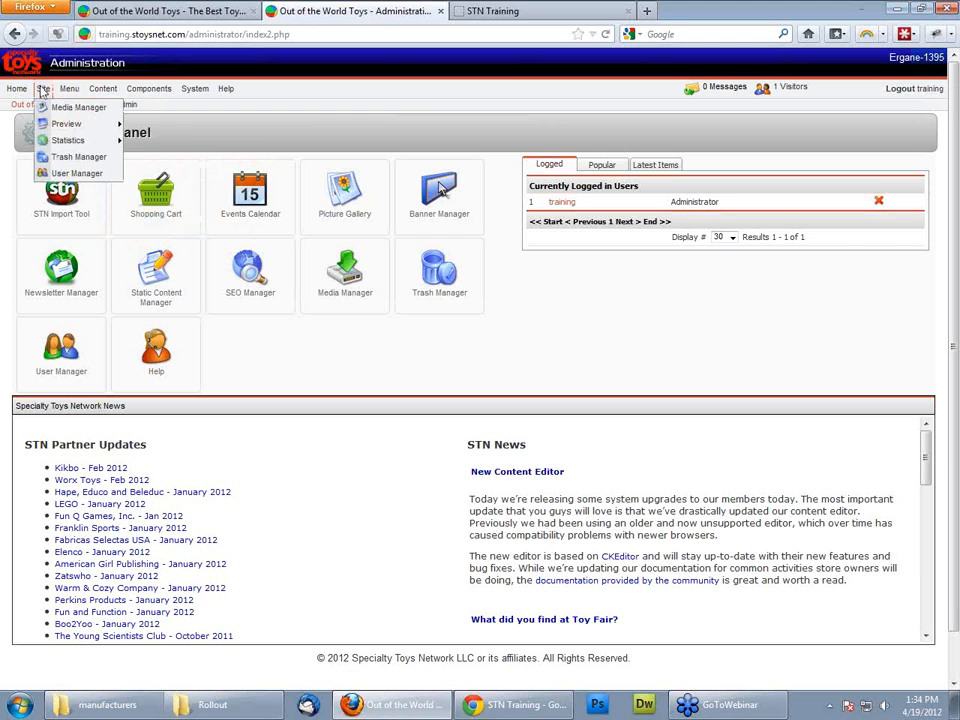
{"action": "mouse_move", "coordinate": [70, 147]}
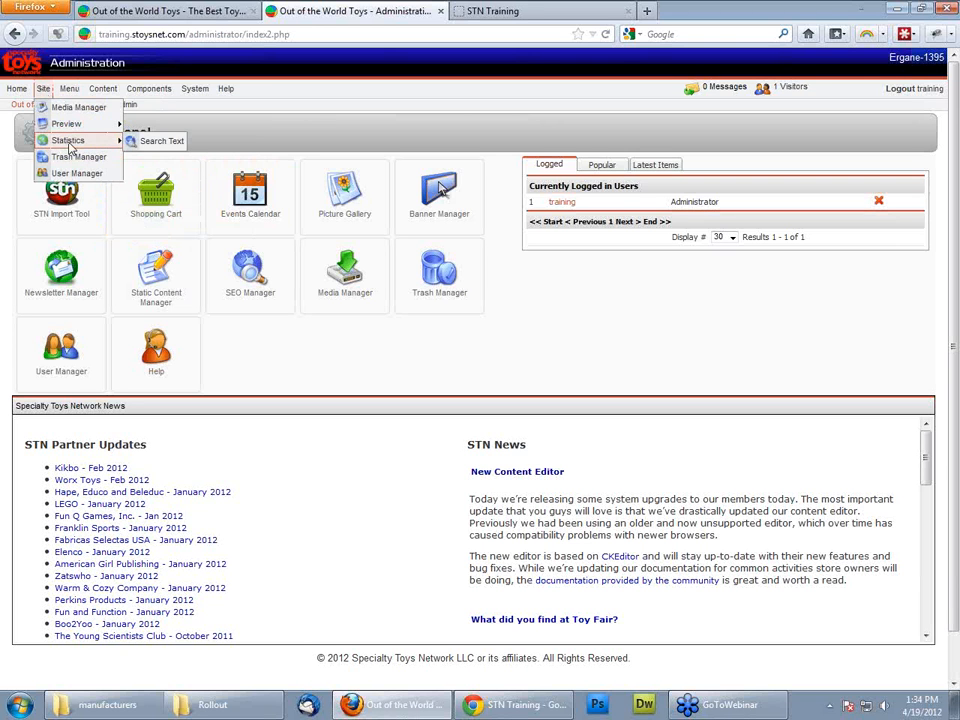